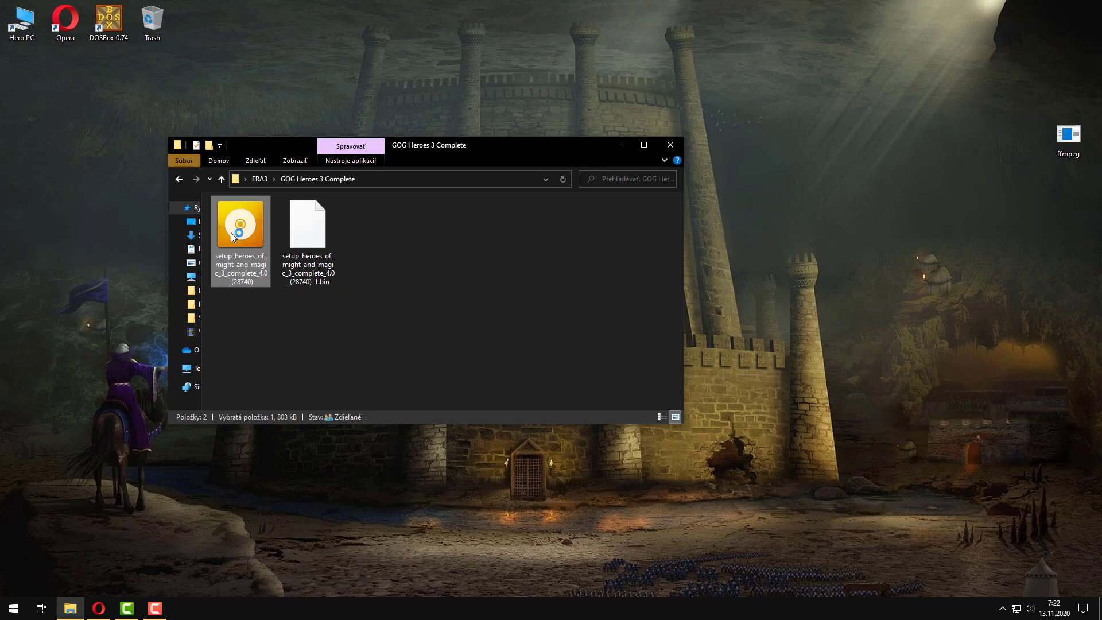
# - Run the GOG Heroes 3 Complete setup in English and install the game to c:\HoMM 3 ERA
pyautogui.doubleClick(231, 232)
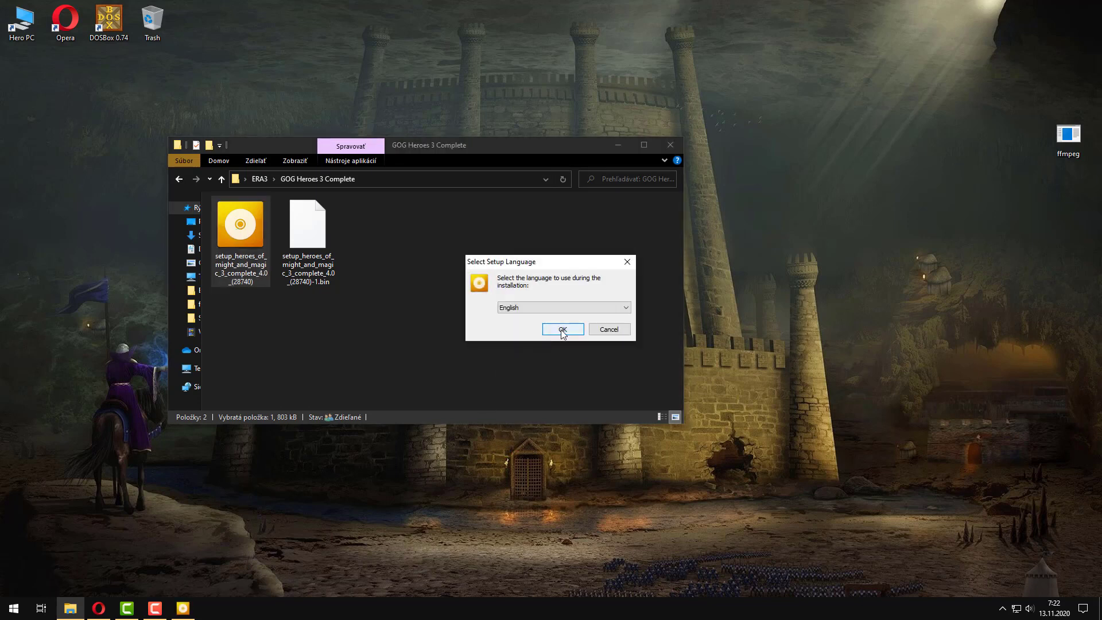
pyautogui.click(562, 330)
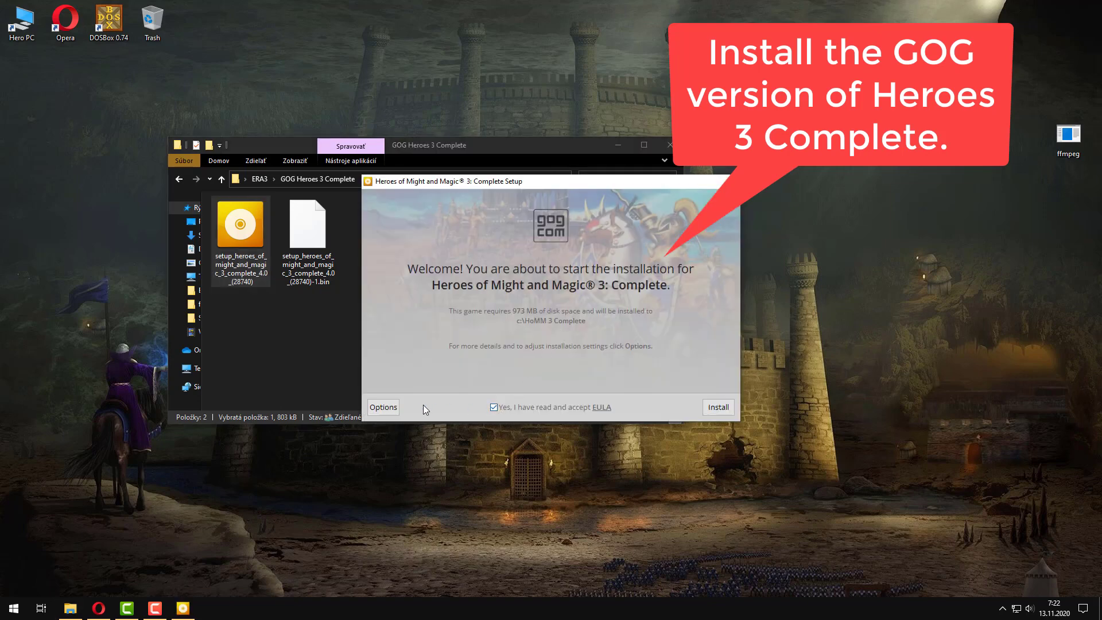
pyautogui.click(384, 408)
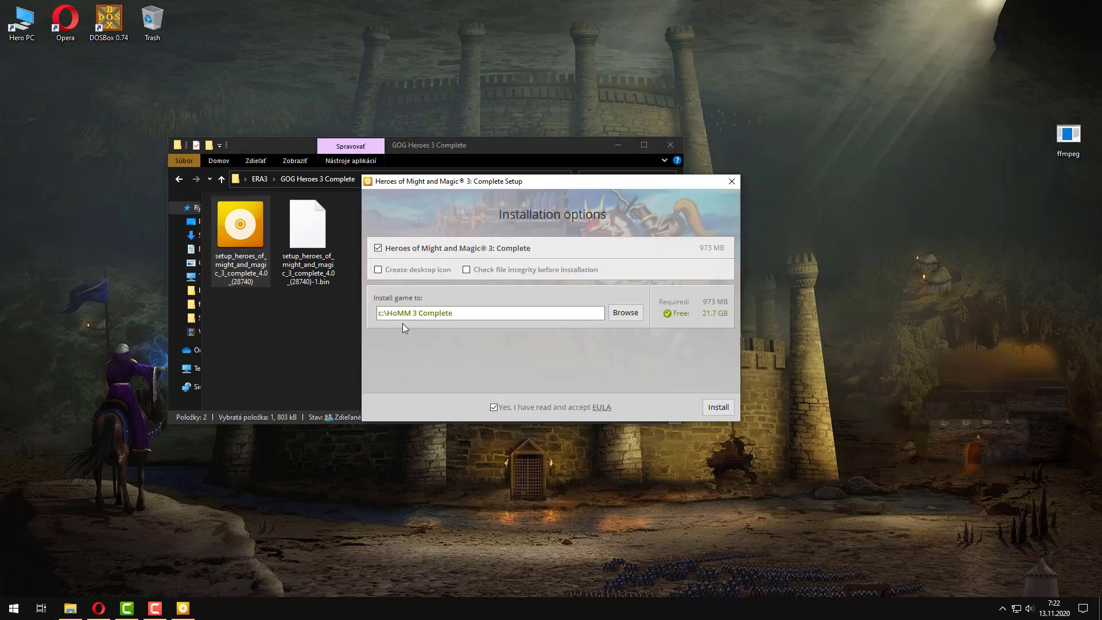
pyautogui.moveTo(419, 315); pyautogui.dragTo(465, 315)
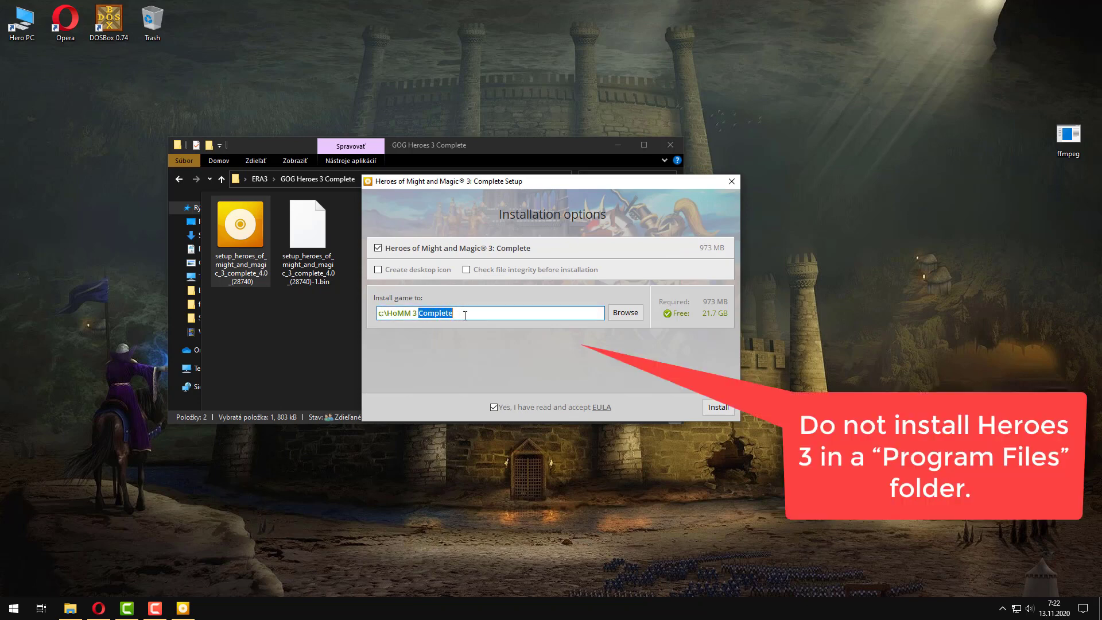
pyautogui.write('ERA')
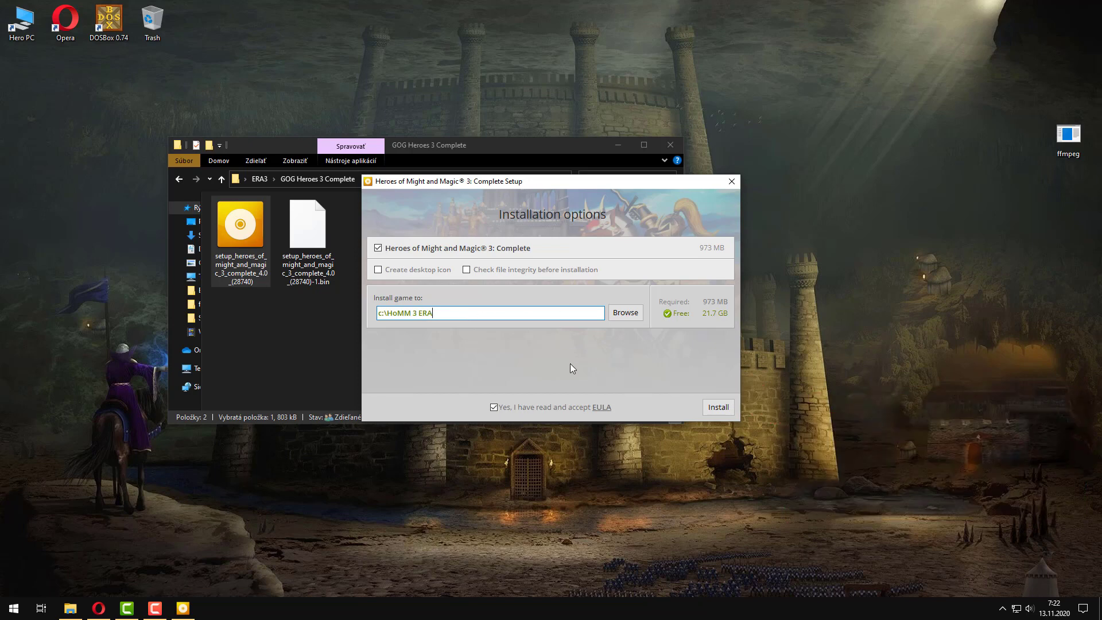
pyautogui.click(723, 409)
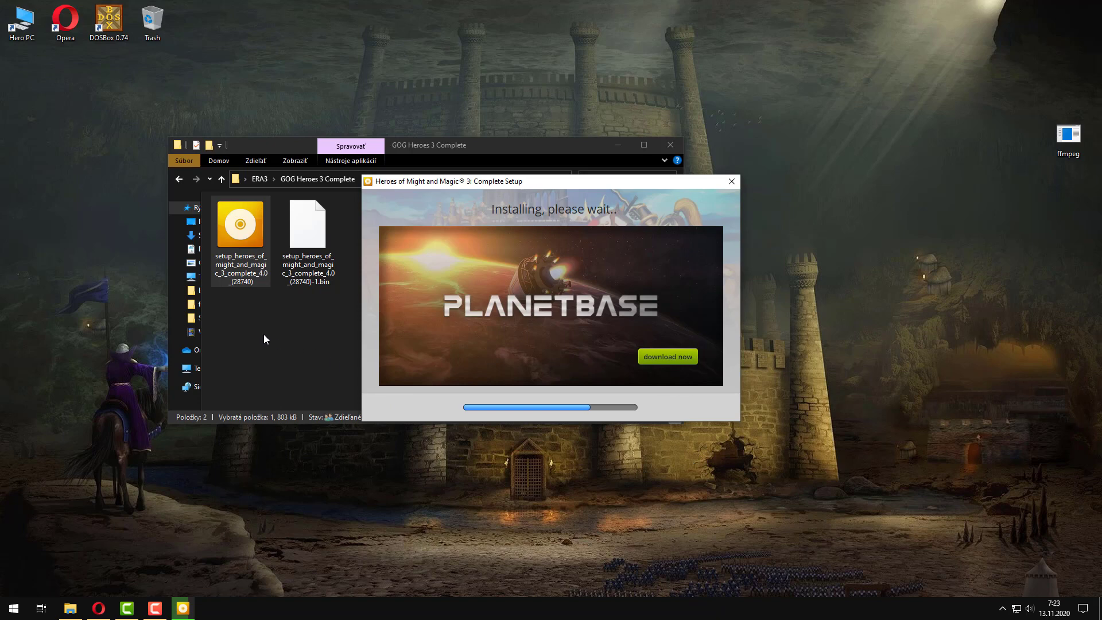
# - Arrange the setup and folder windows side by side and exit the completed Heroes 3 setup without launching the game
pyautogui.moveTo(500, 183); pyautogui.dragTo(689, 193)
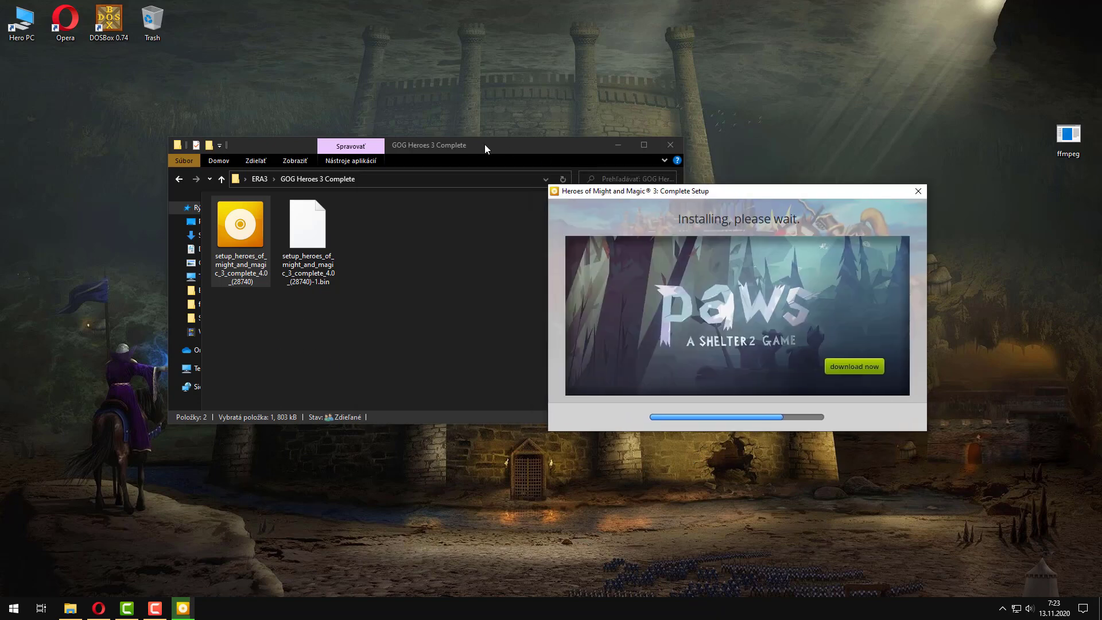
pyautogui.moveTo(485, 145); pyautogui.dragTo(356, 127)
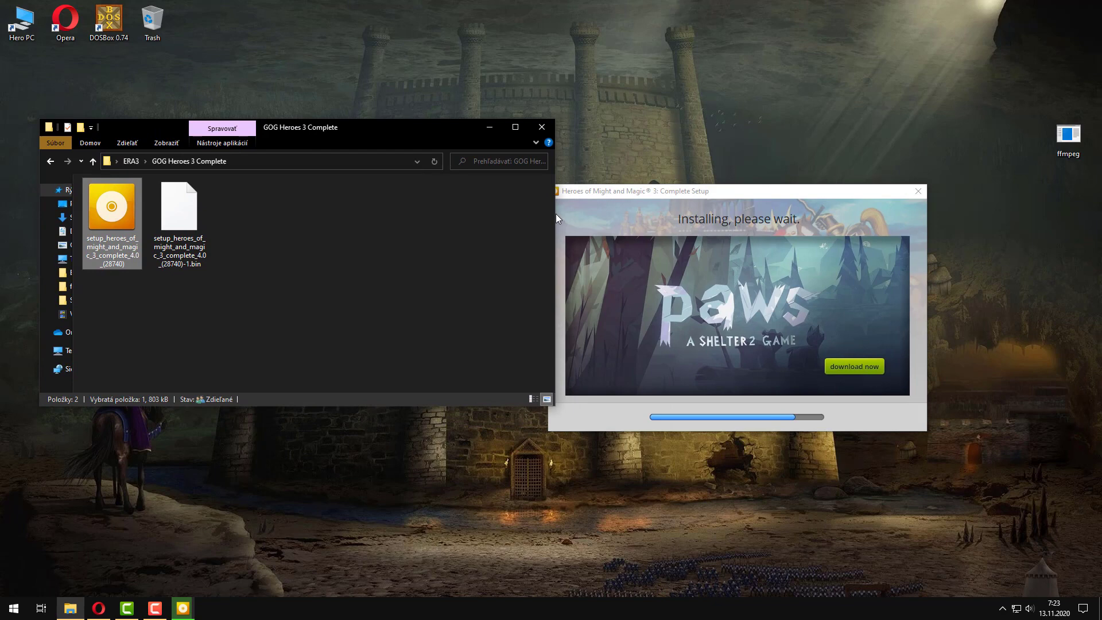
pyautogui.moveTo(555, 214); pyautogui.dragTo(502, 218)
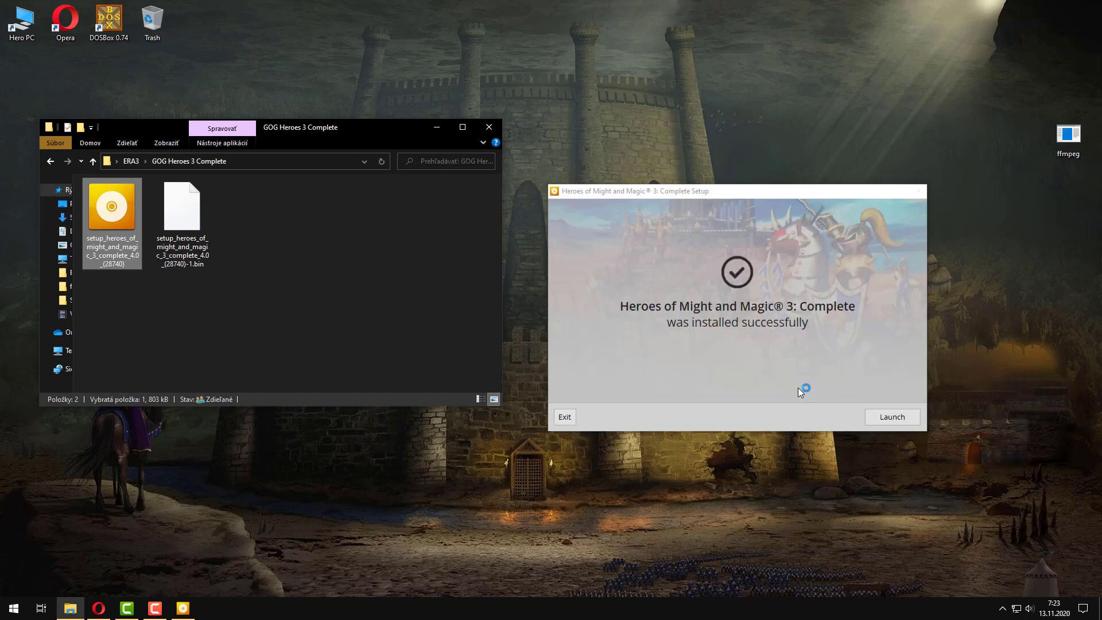
pyautogui.click(567, 417)
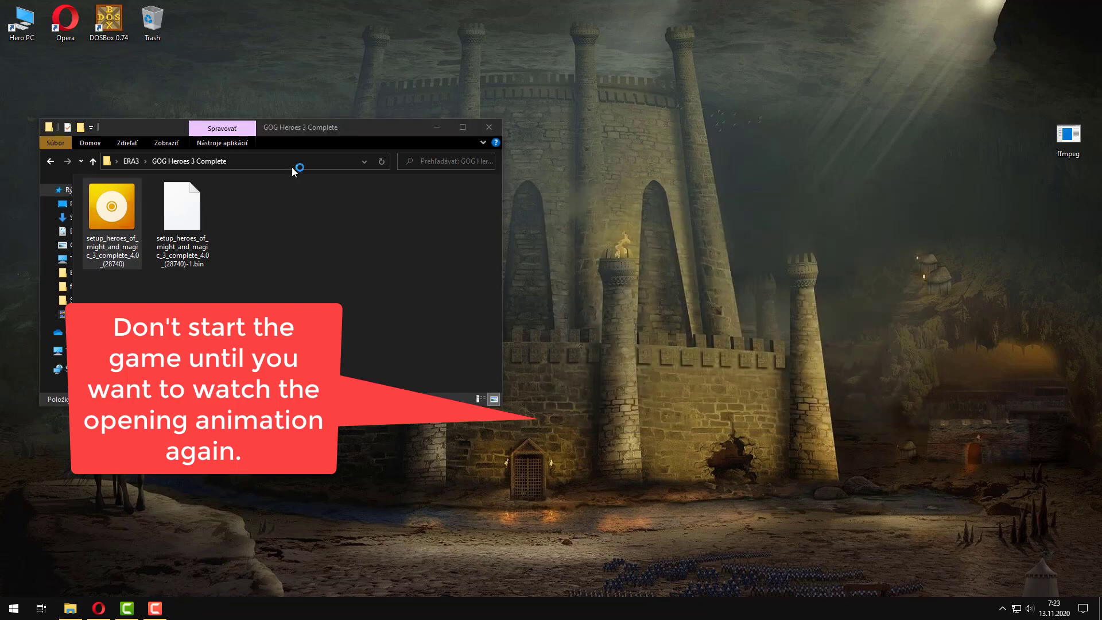
# - Return to the ERA3 folder and start the Era 3.2 installer
pyautogui.moveTo(366, 130); pyautogui.dragTo(475, 131)
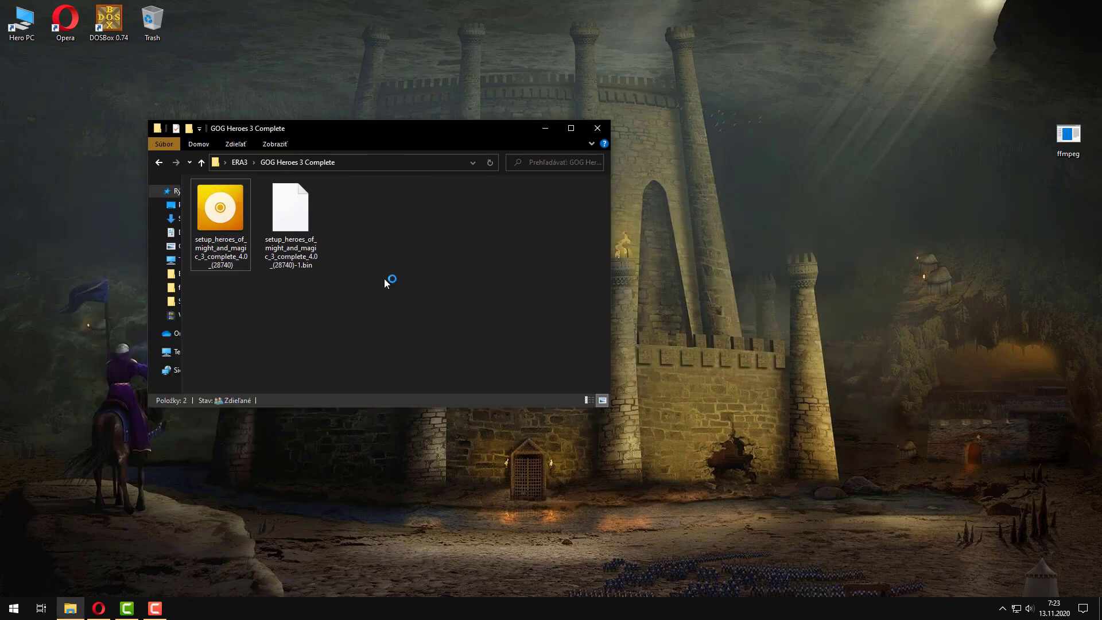
pyautogui.hotkey('alt', 'Left')
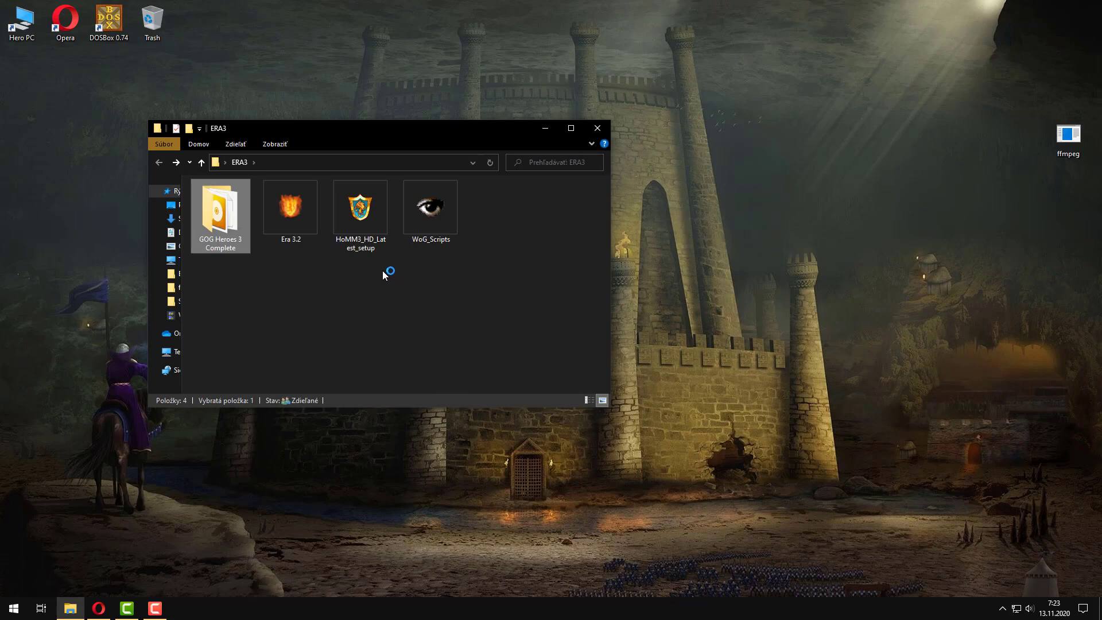
pyautogui.click(286, 208)
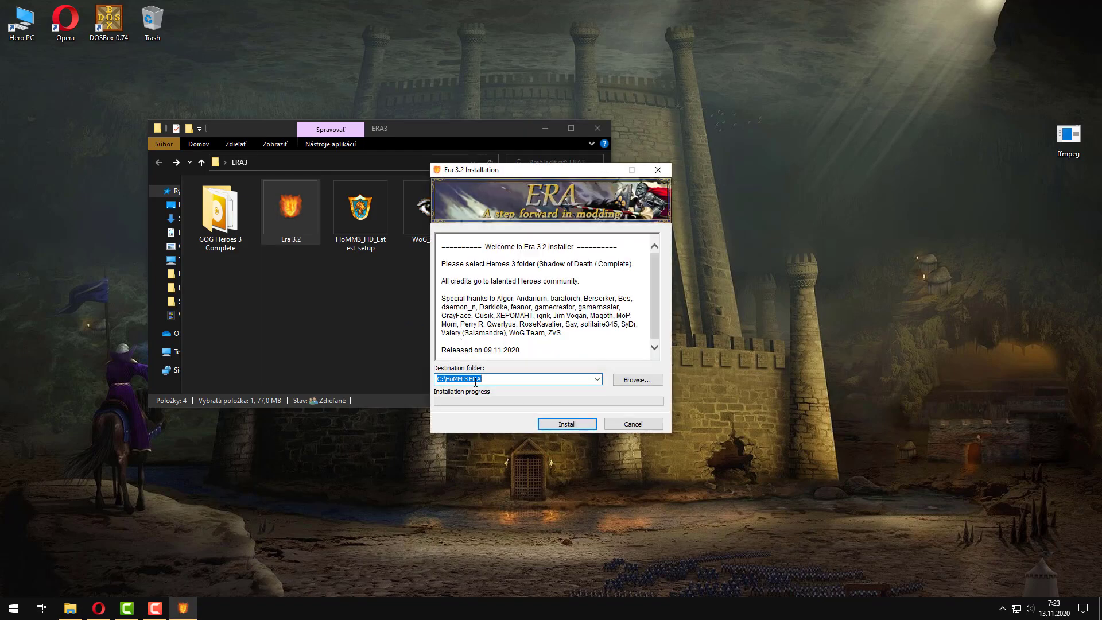
# - Choose the HoMM 3 ERA folder on drive C: as the destination and install Era 3.2 there
pyautogui.click(638, 381)
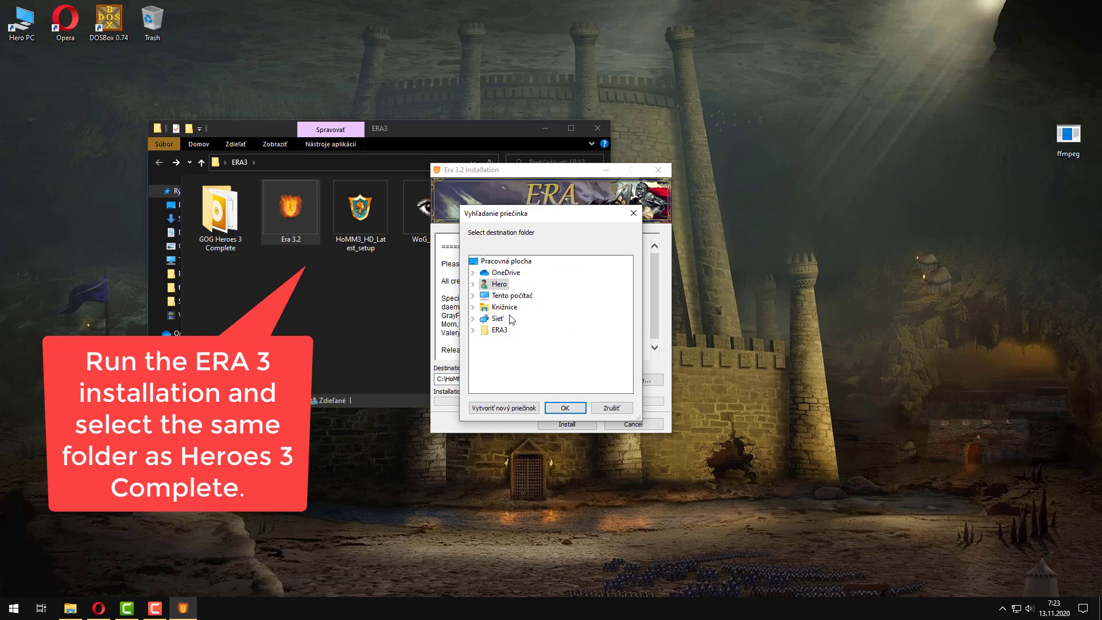
pyautogui.click(512, 296)
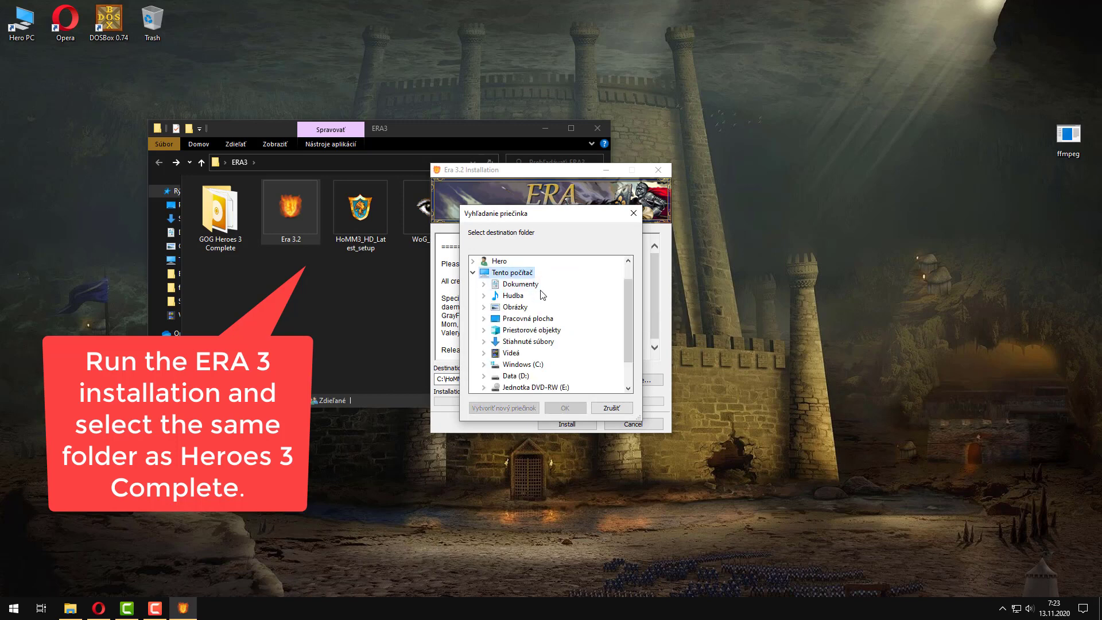
pyautogui.click(522, 364)
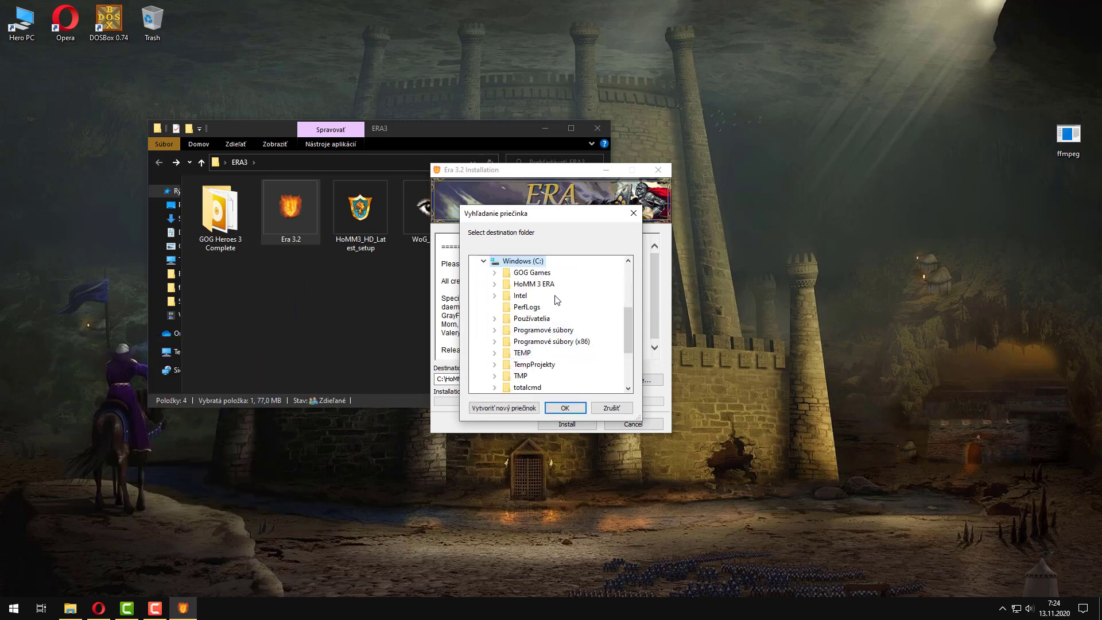
pyautogui.click(534, 284)
pyautogui.click(568, 408)
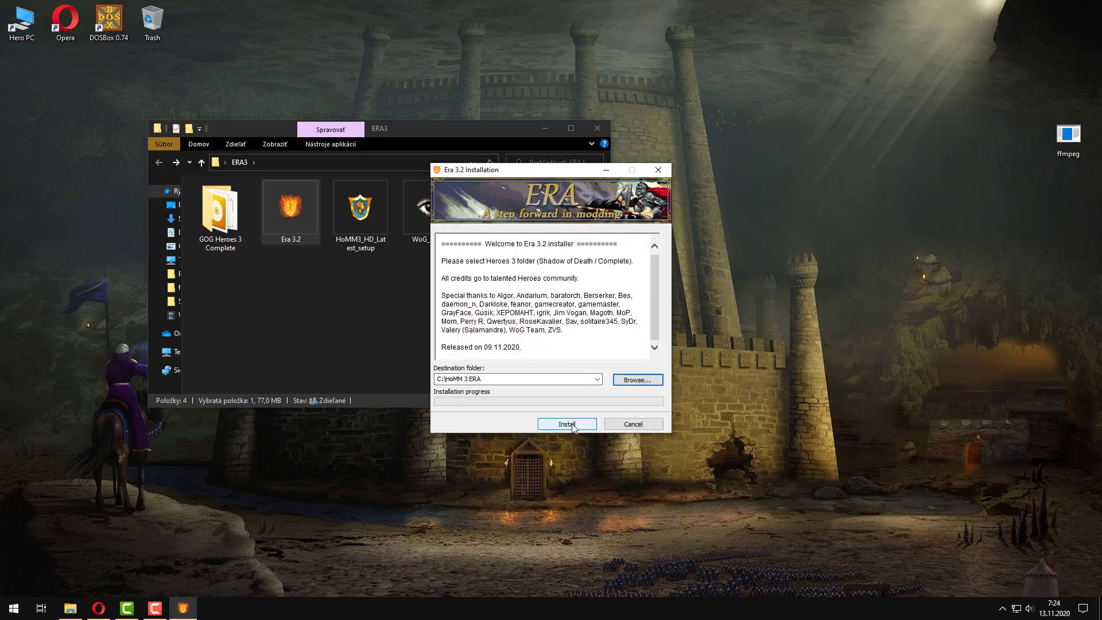
pyautogui.click(573, 425)
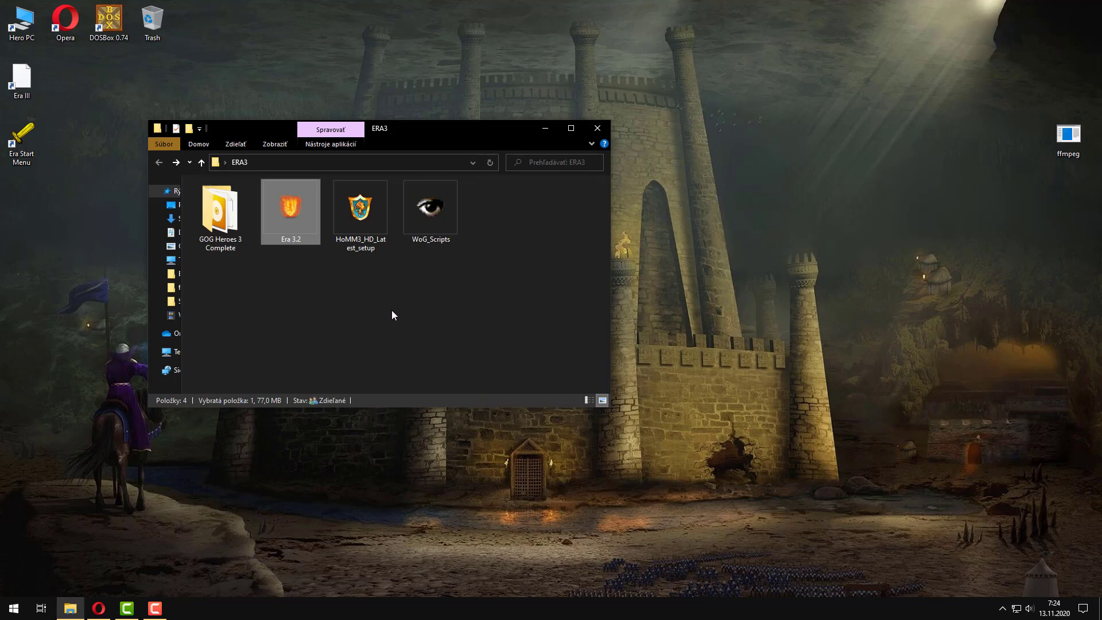
# - Open the Mods Manager from the Era Start Menu, check the enabled mods, and close the manager
pyautogui.doubleClick(25, 152)
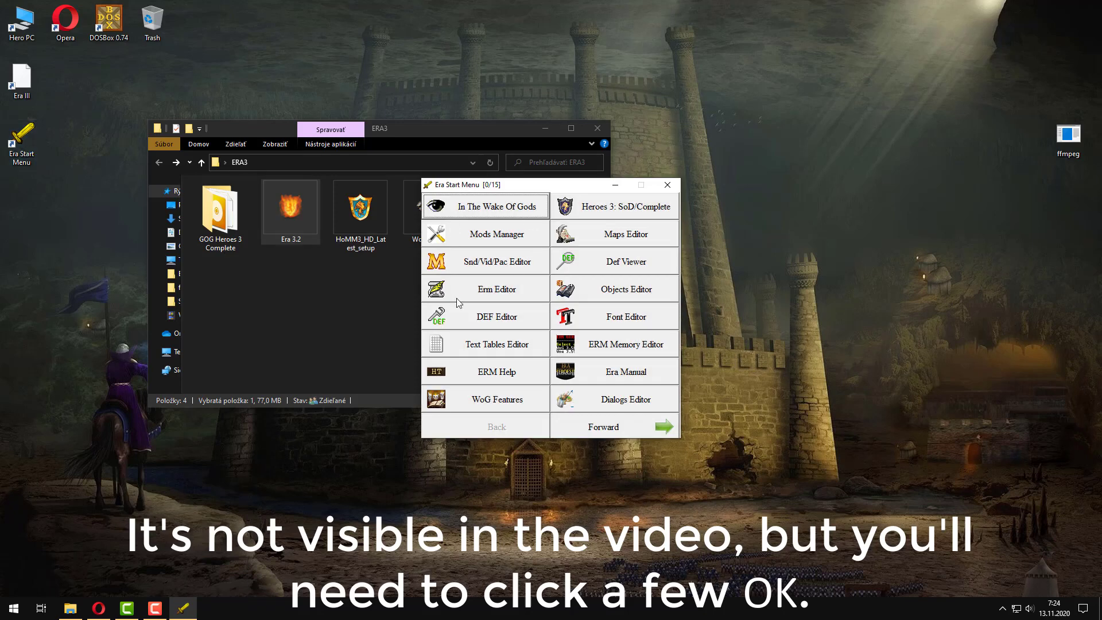
pyautogui.click(509, 237)
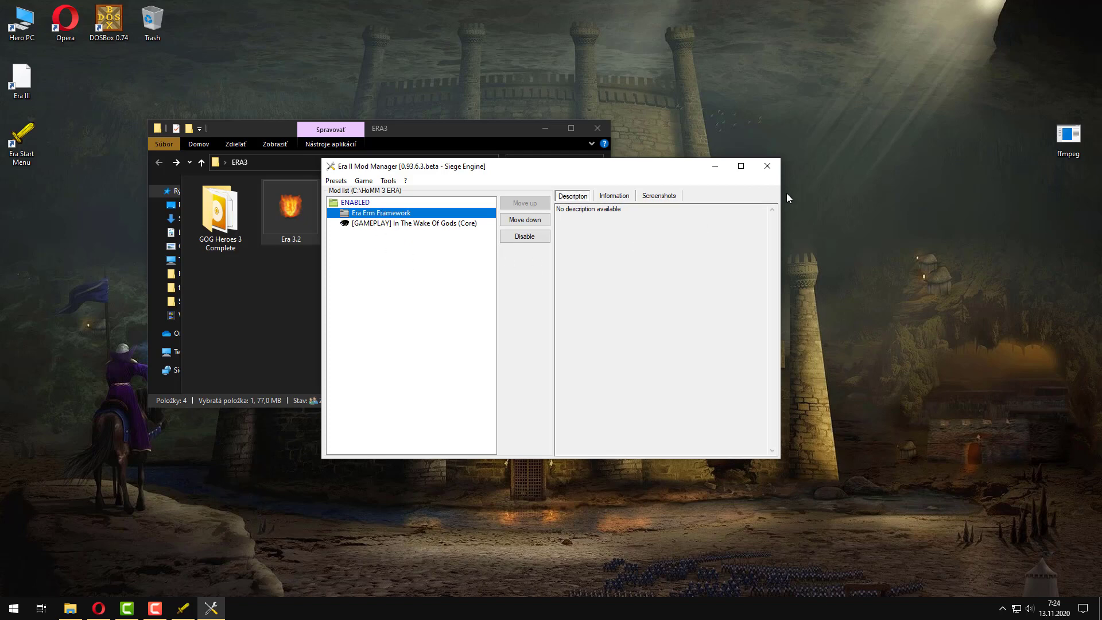
pyautogui.click(768, 167)
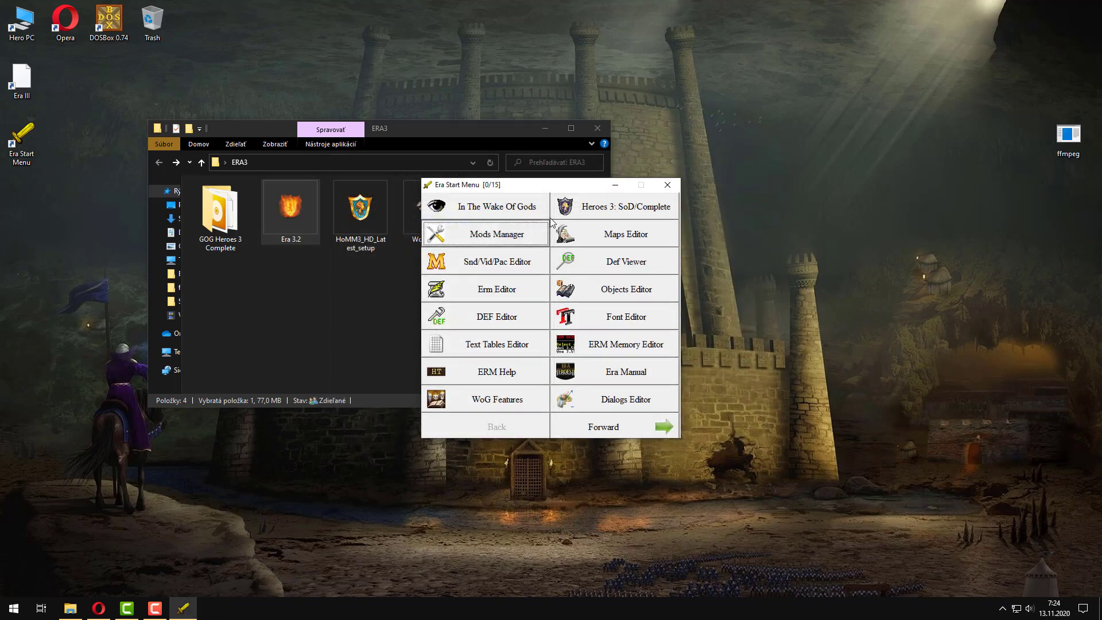
# - Launch In The Wake Of Gods and inspect the WoGify settings in a new scenario's WoG Options
pyautogui.click(499, 211)
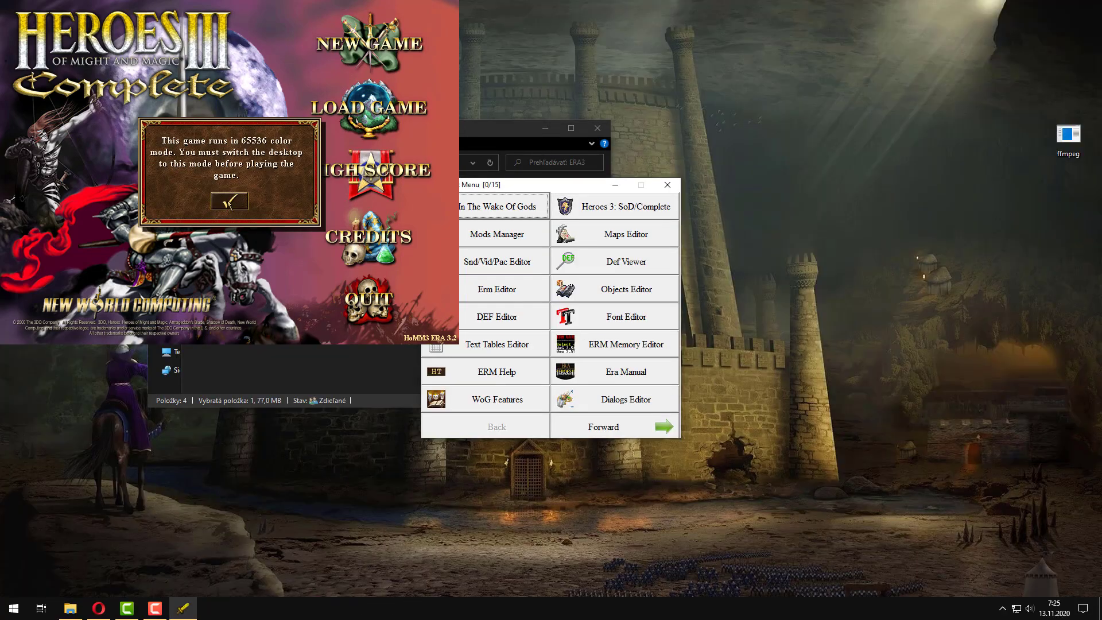
pyautogui.click(230, 202)
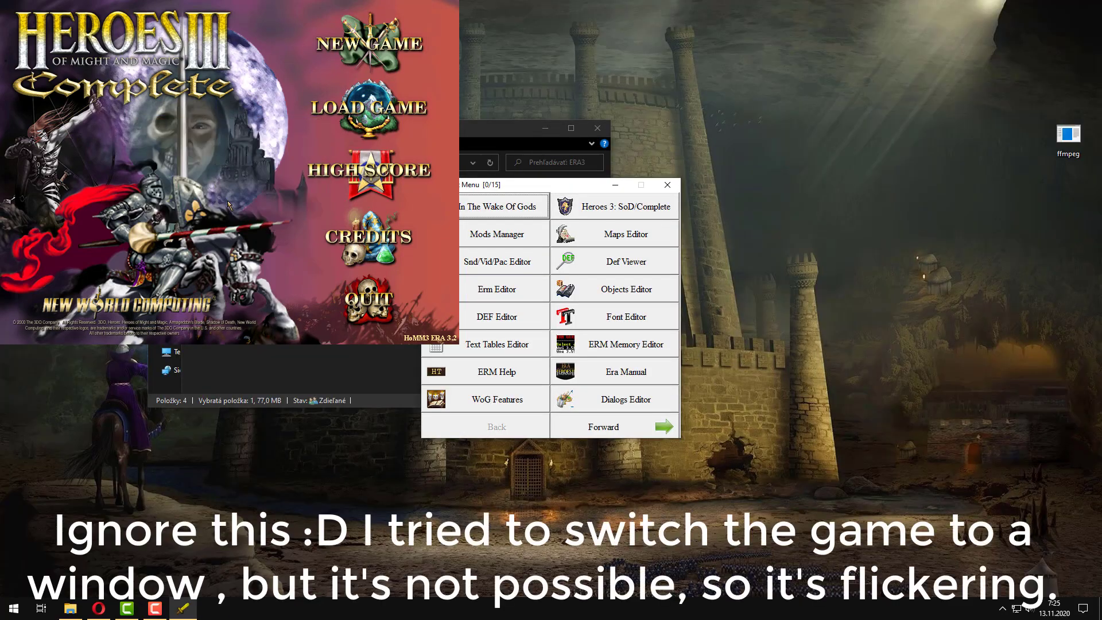
pyautogui.click(373, 43)
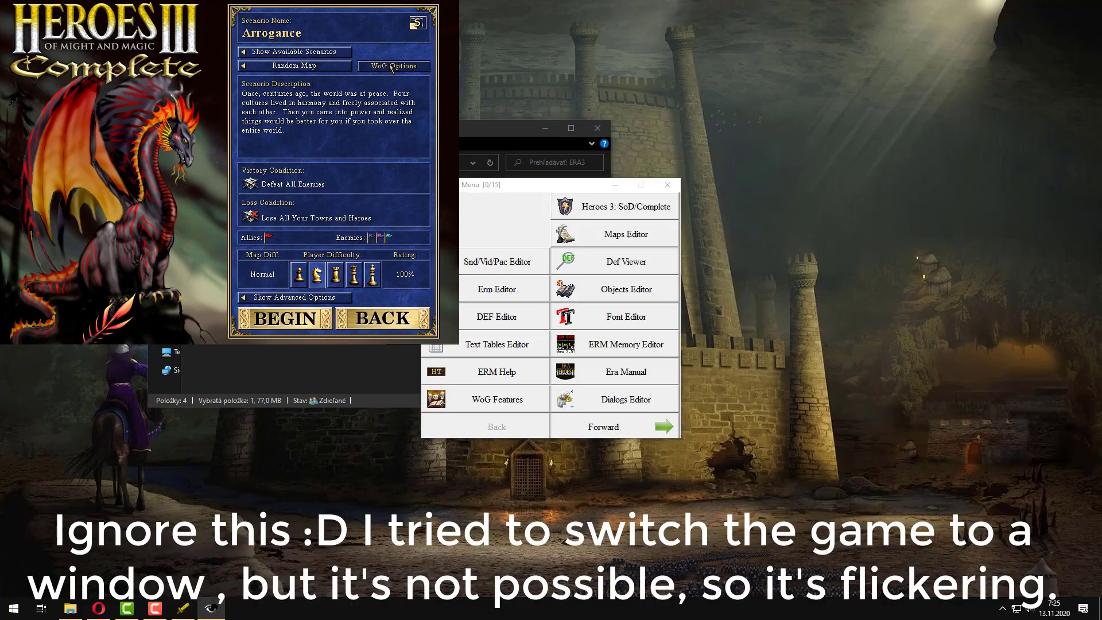
pyautogui.click(392, 66)
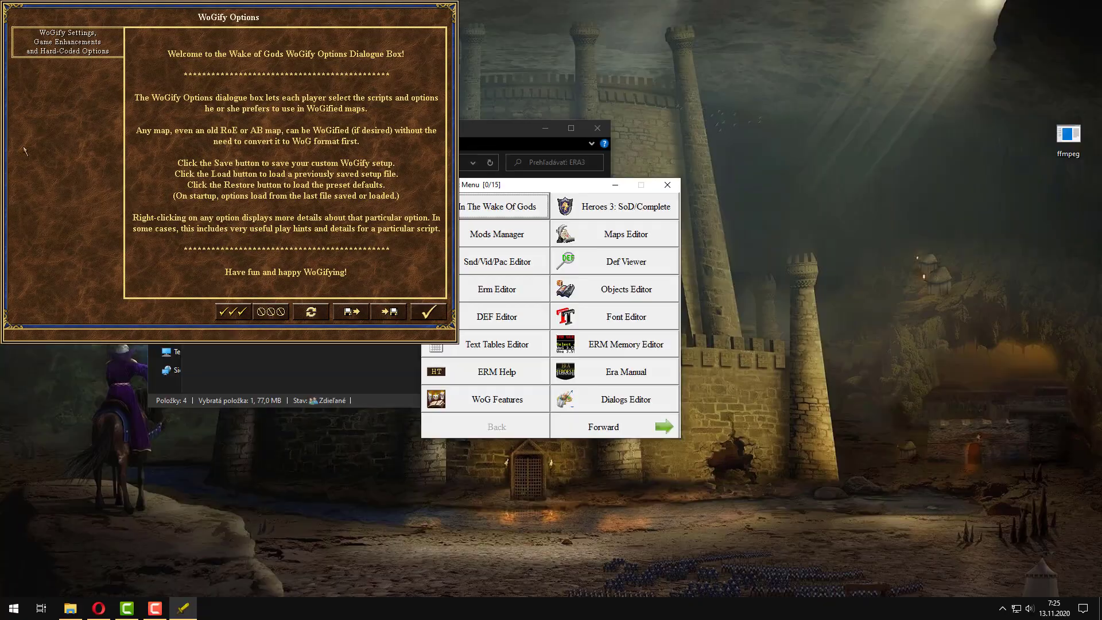
pyautogui.click(45, 33)
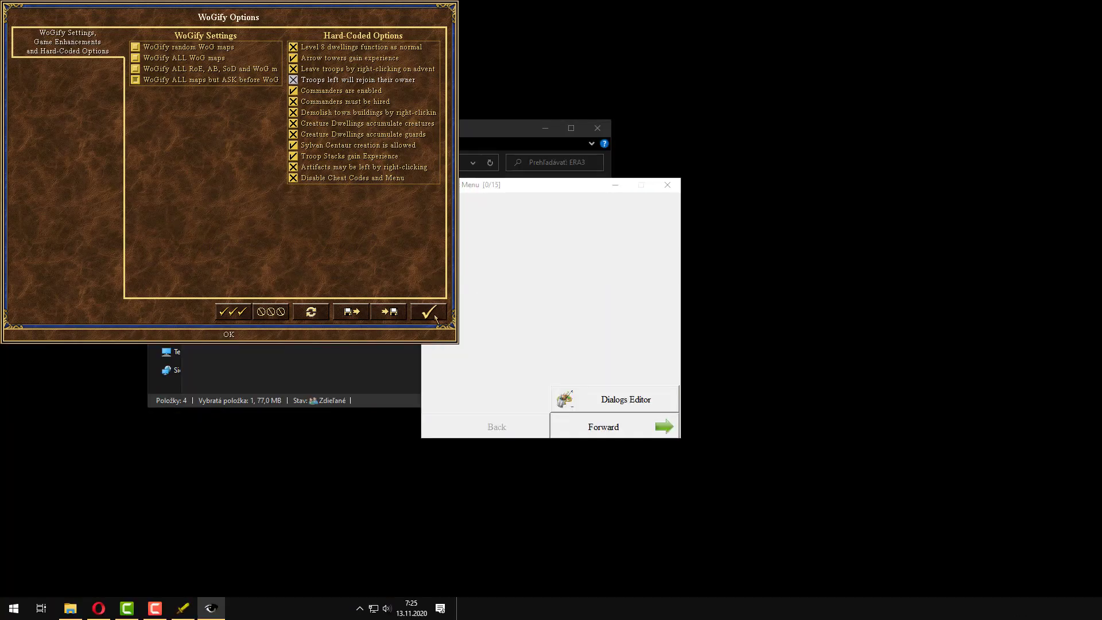
pyautogui.click(435, 319)
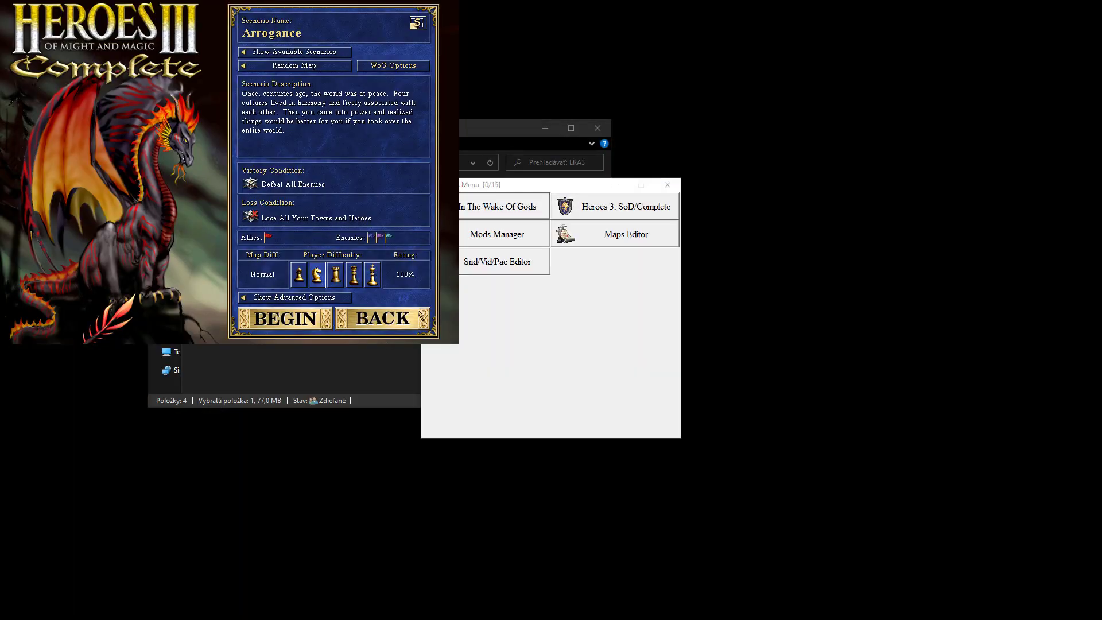
# - Leave the scenario setup to quit the game, and close the Era Start Menu
pyautogui.click(420, 316)
pyautogui.click(392, 322)
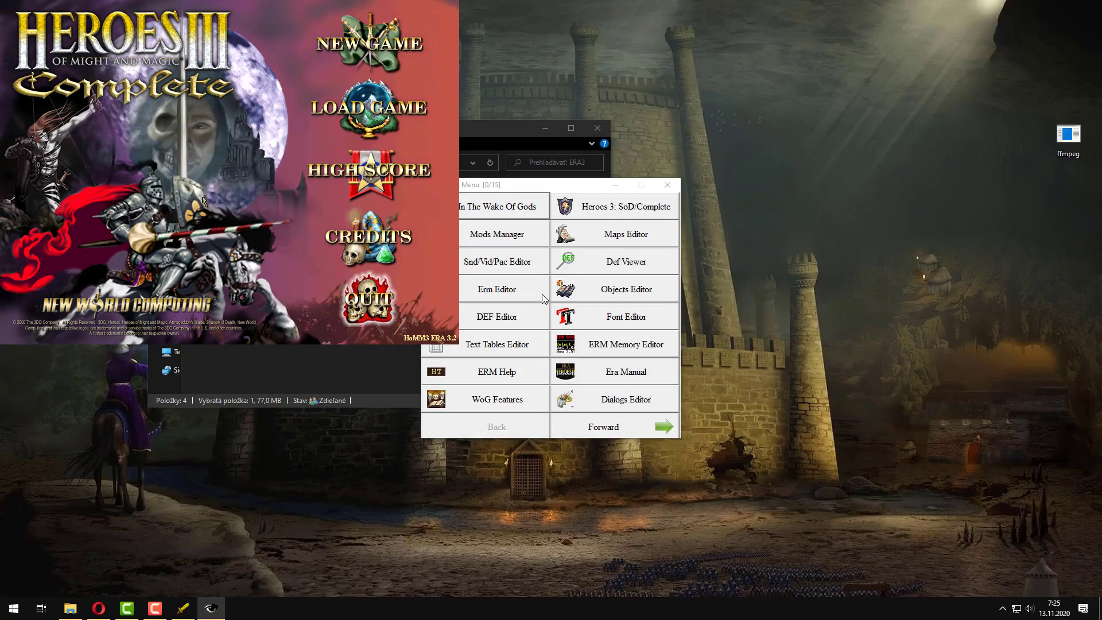
pyautogui.click(668, 185)
# - Run the WoG_Scripts archive and extract its files into the game folder C:\HoMM 3 ERA
pyautogui.doubleClick(430, 223)
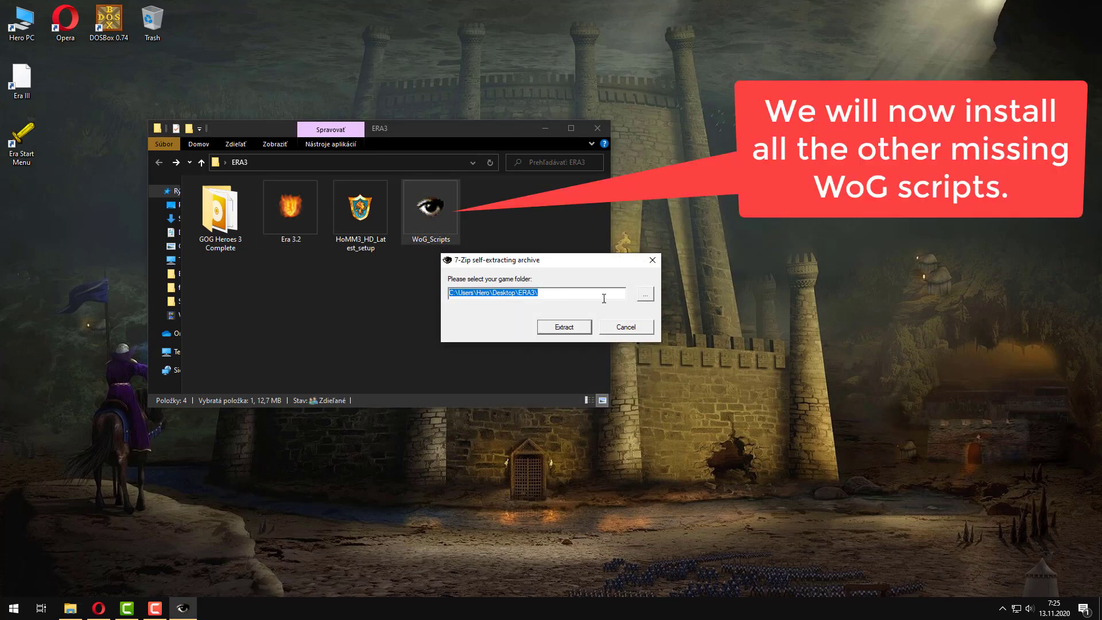
pyautogui.click(646, 295)
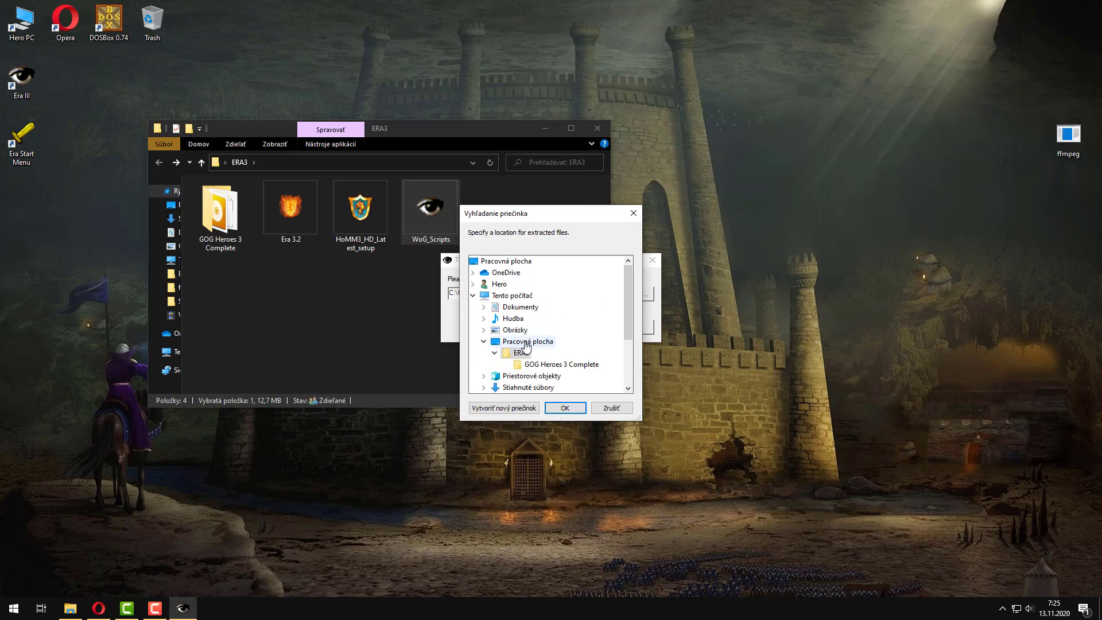
pyautogui.scroll(-2, 529, 344)
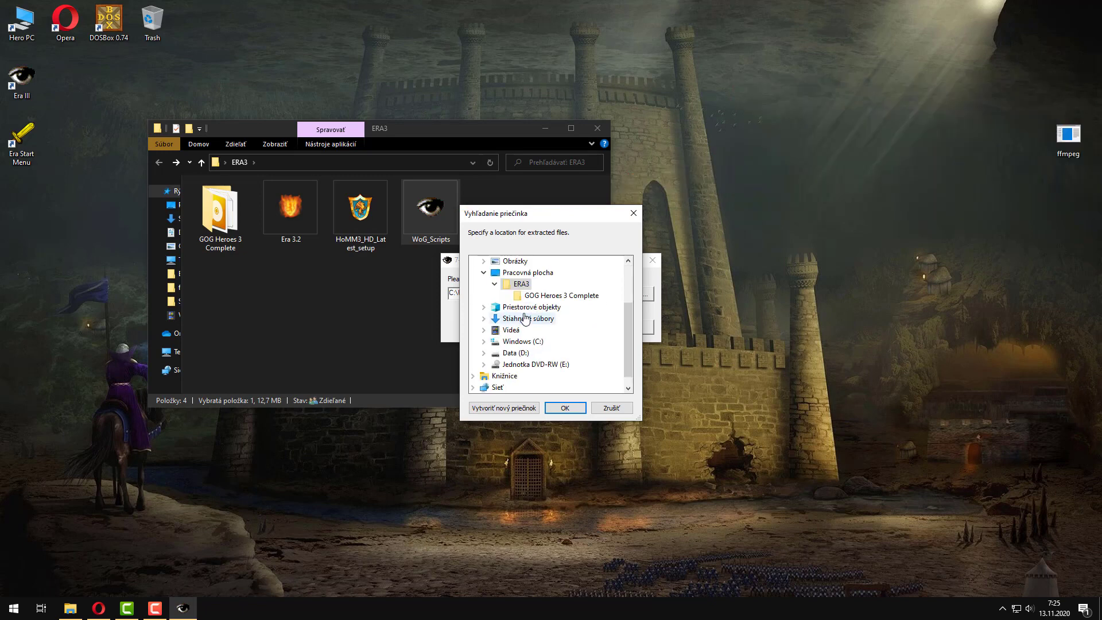
pyautogui.click(537, 343)
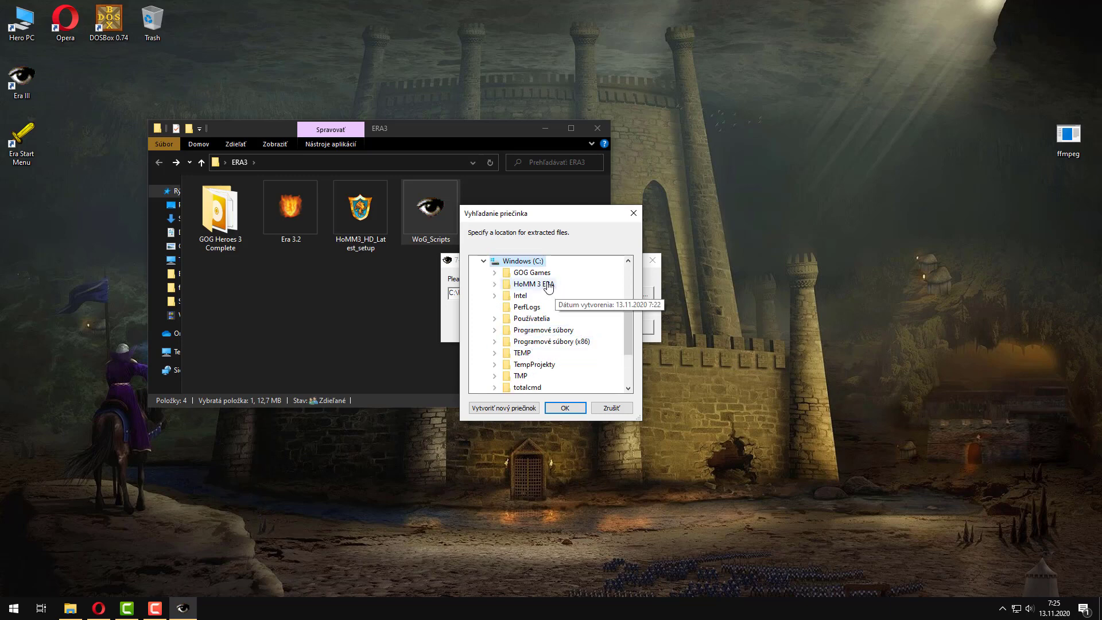
pyautogui.click(564, 408)
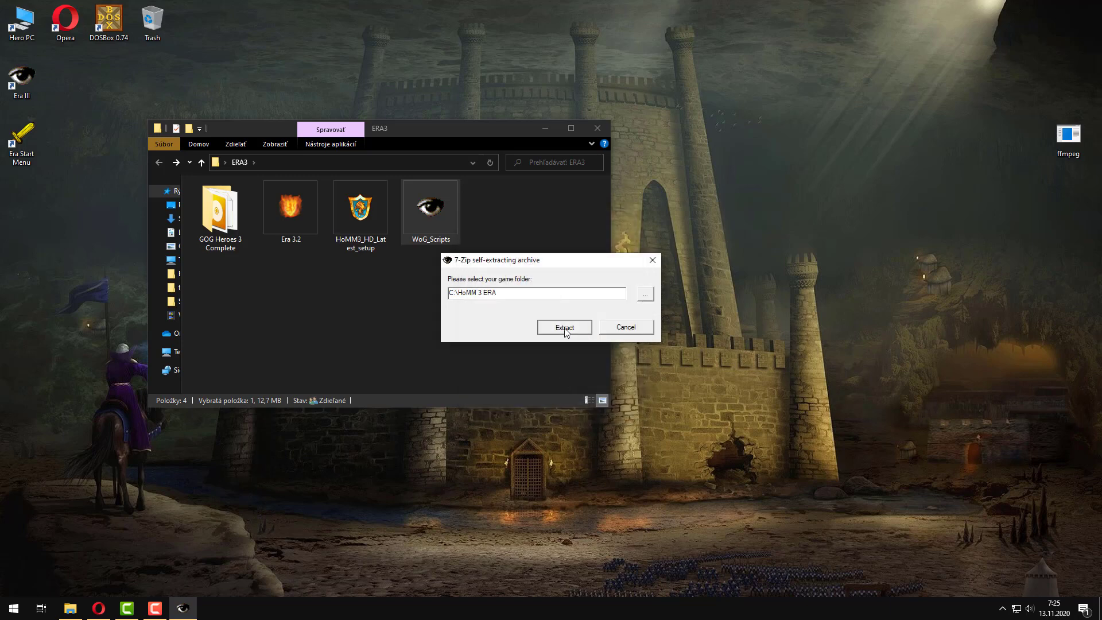
pyautogui.click(565, 328)
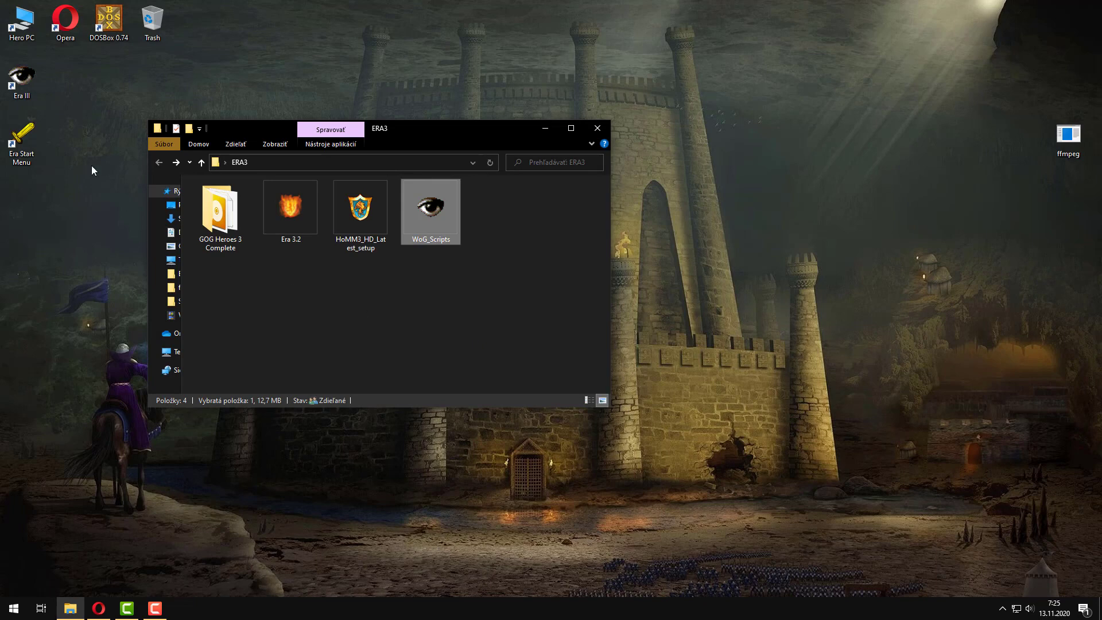
# - Launch Era III and look through all WoGify Options pages of a new single scenario, ending with Artifact and Spell Banning
pyautogui.doubleClick(29, 77)
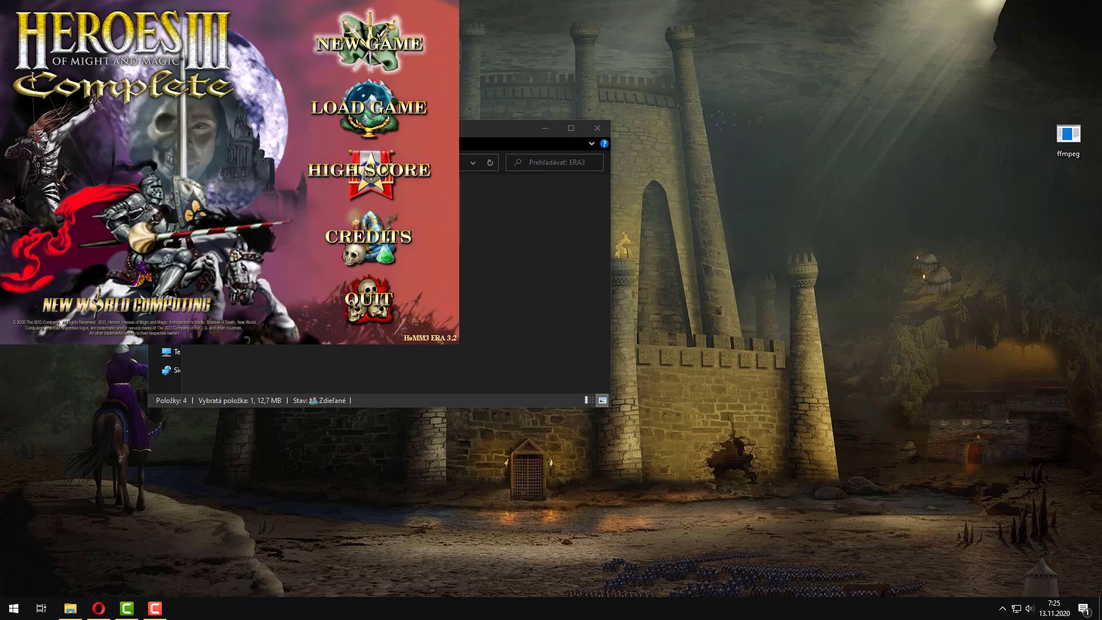
pyautogui.click(378, 36)
pyautogui.click(377, 35)
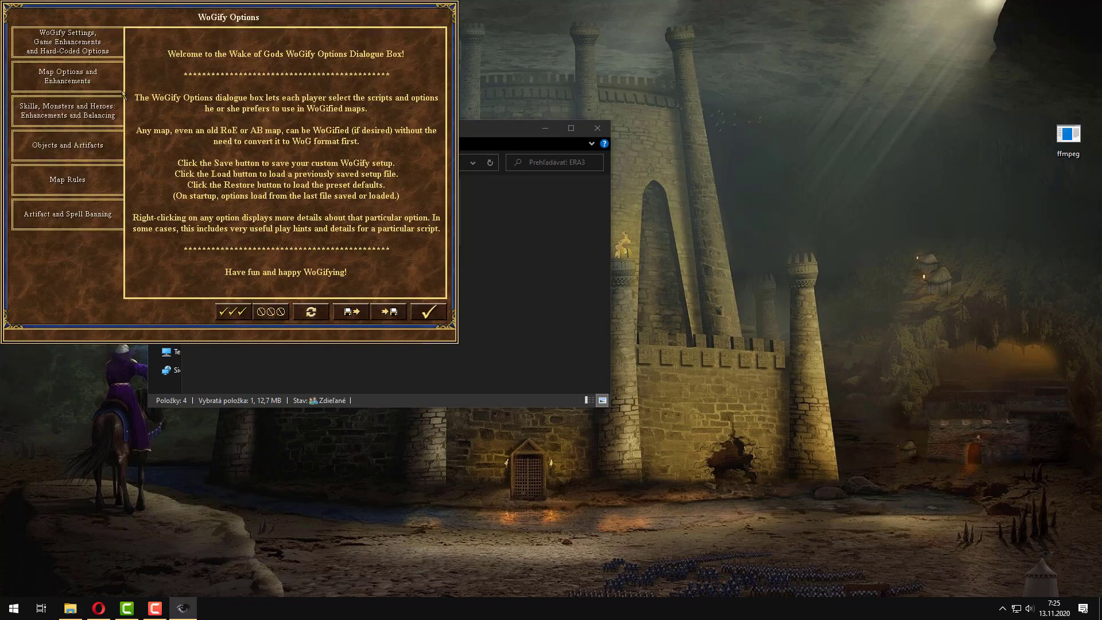
pyautogui.click(69, 81)
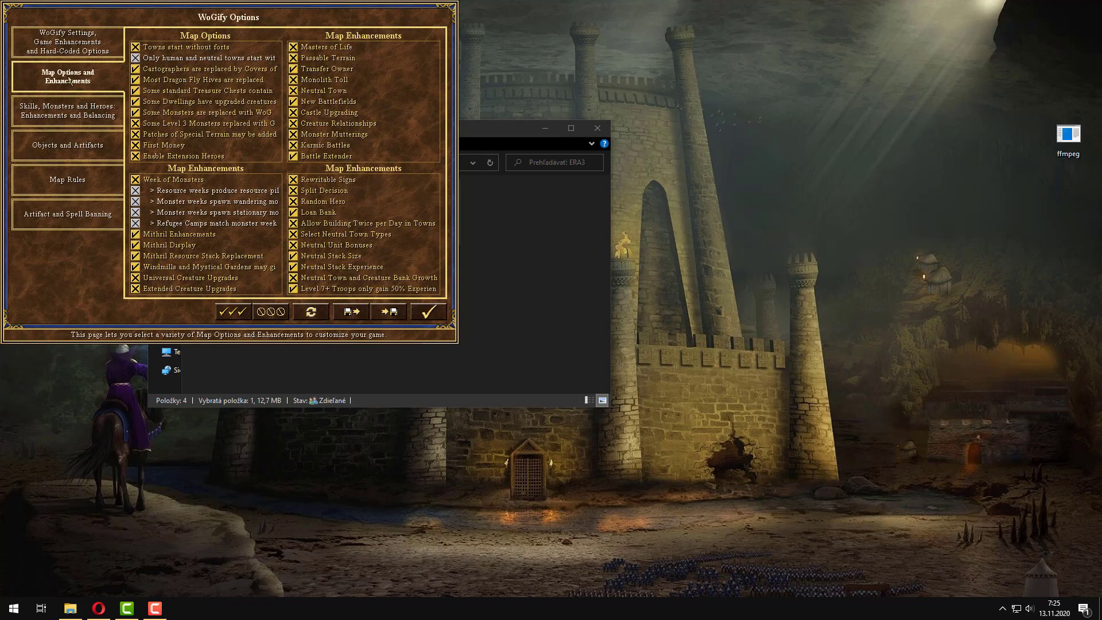
pyautogui.click(77, 119)
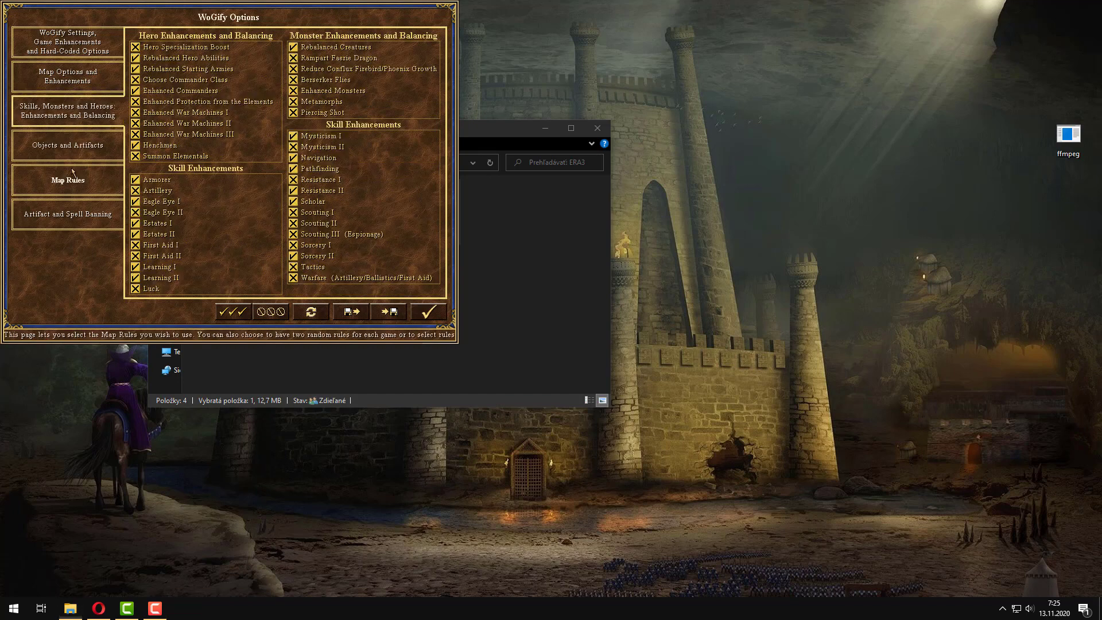
pyautogui.click(68, 144)
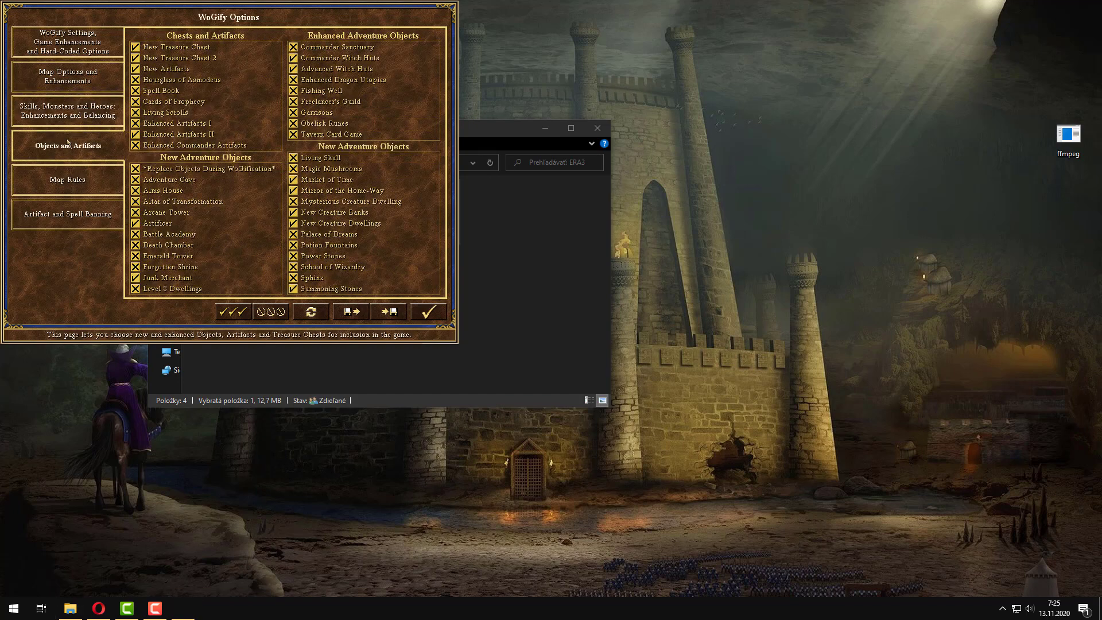
pyautogui.click(73, 168)
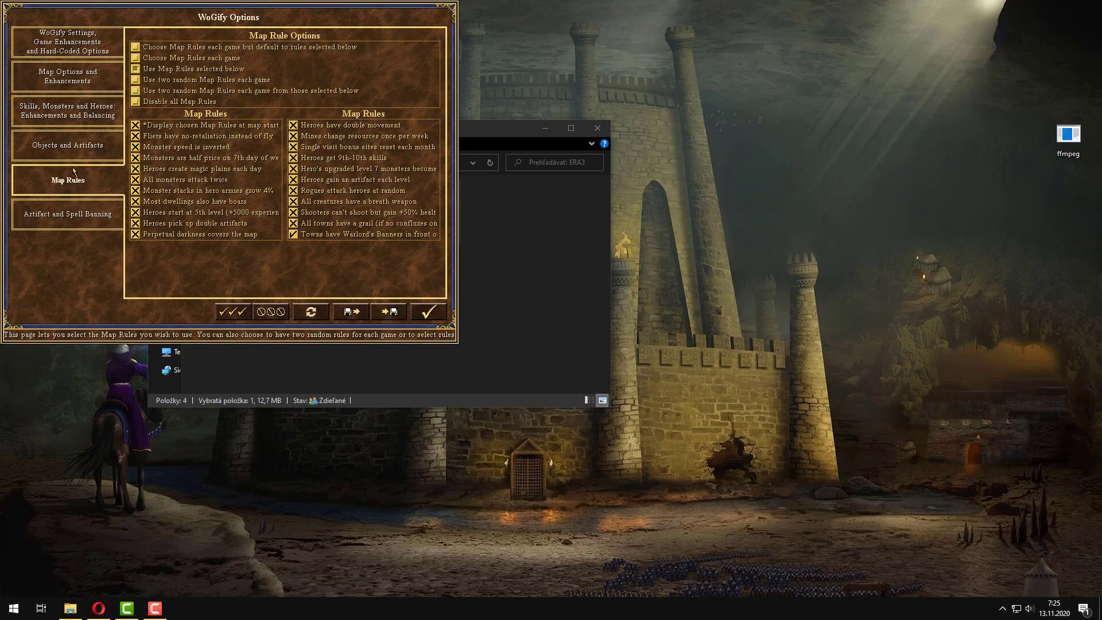
pyautogui.click(79, 220)
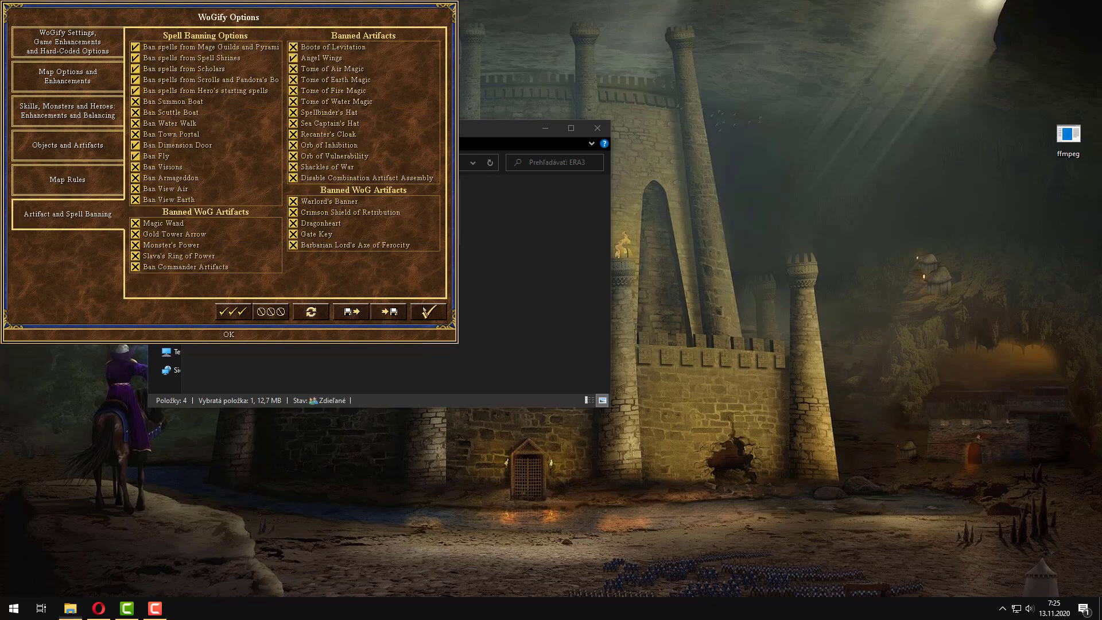
# - Close the WoGify options, leave the scenario setup, and quit the game
pyautogui.click(428, 312)
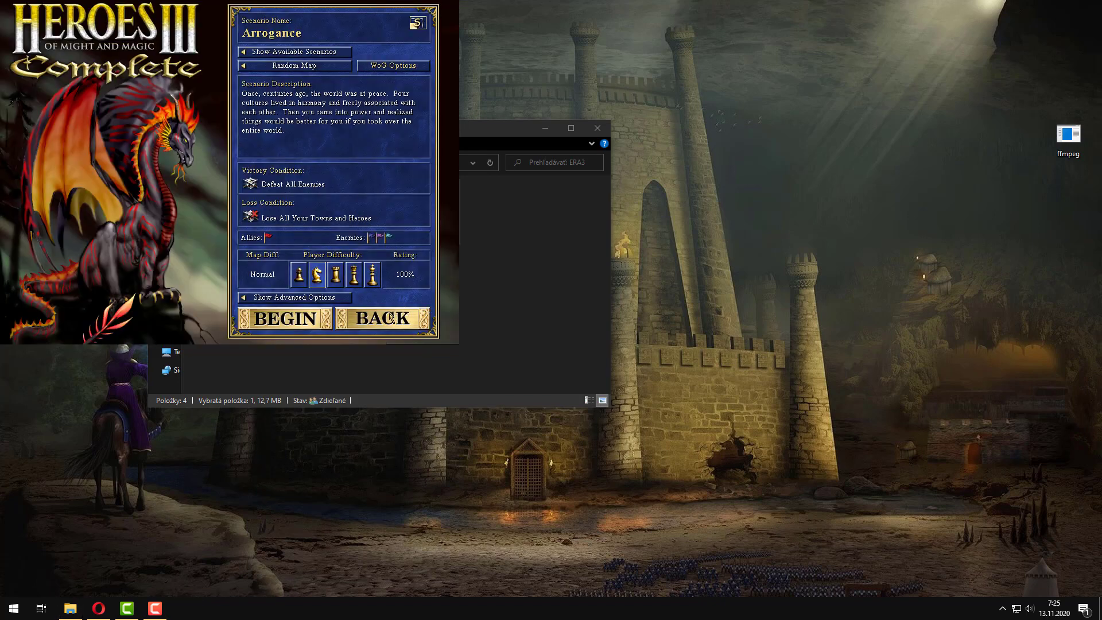
pyautogui.click(390, 317)
pyautogui.click(376, 310)
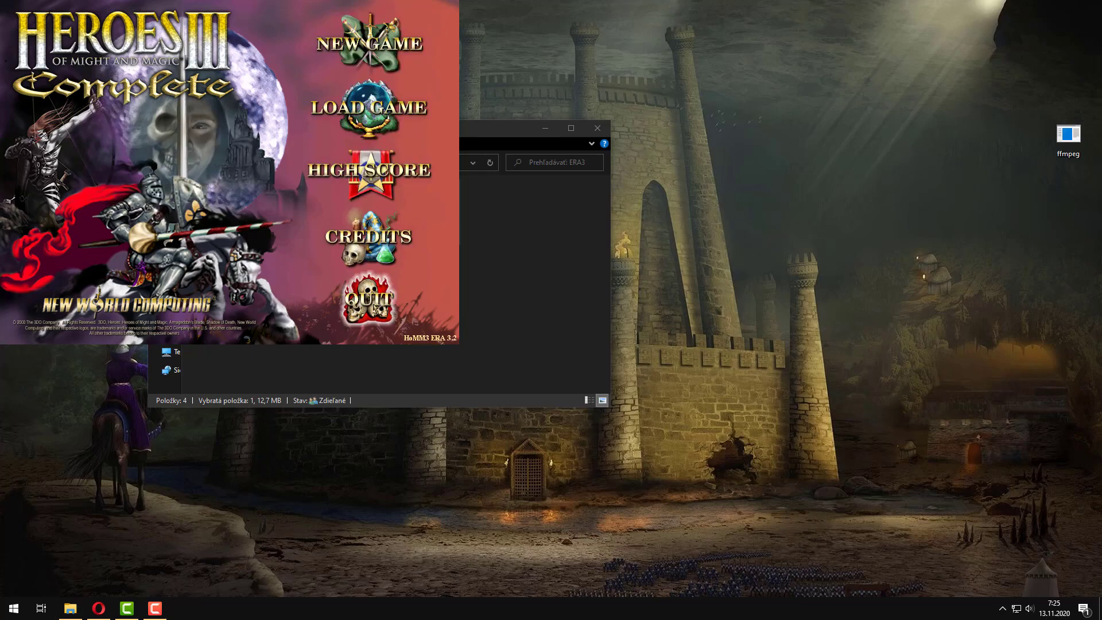
pyautogui.click(373, 308)
pyautogui.click(201, 197)
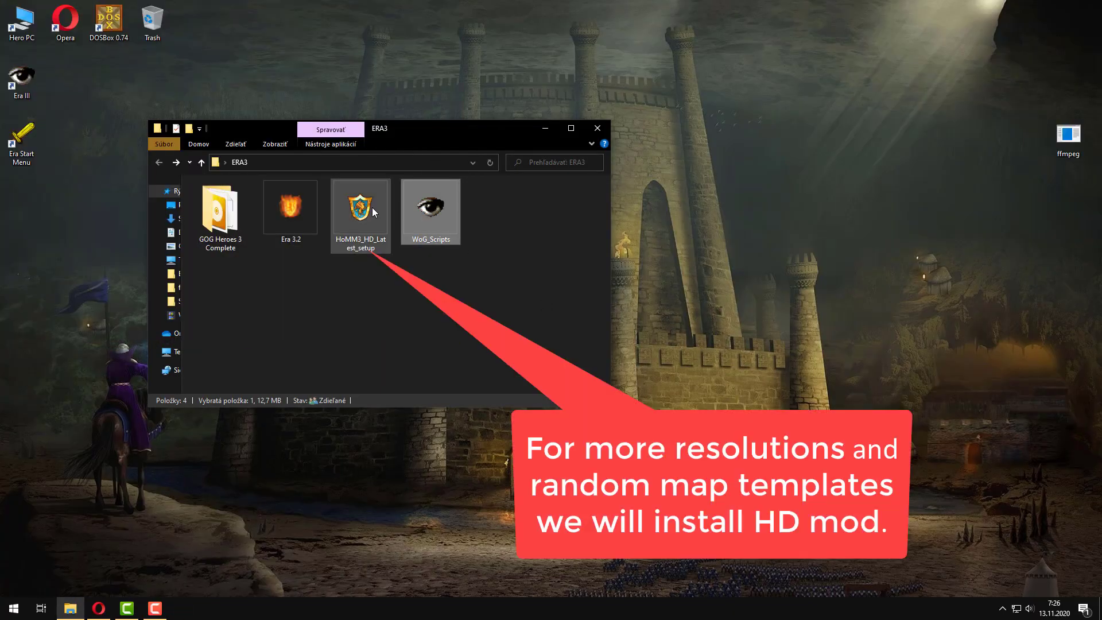
# - Run the HoMM3_HD_Latest_setup installer and set its destination folder to C:\HoMM 3 ERA
pyautogui.doubleClick(372, 208)
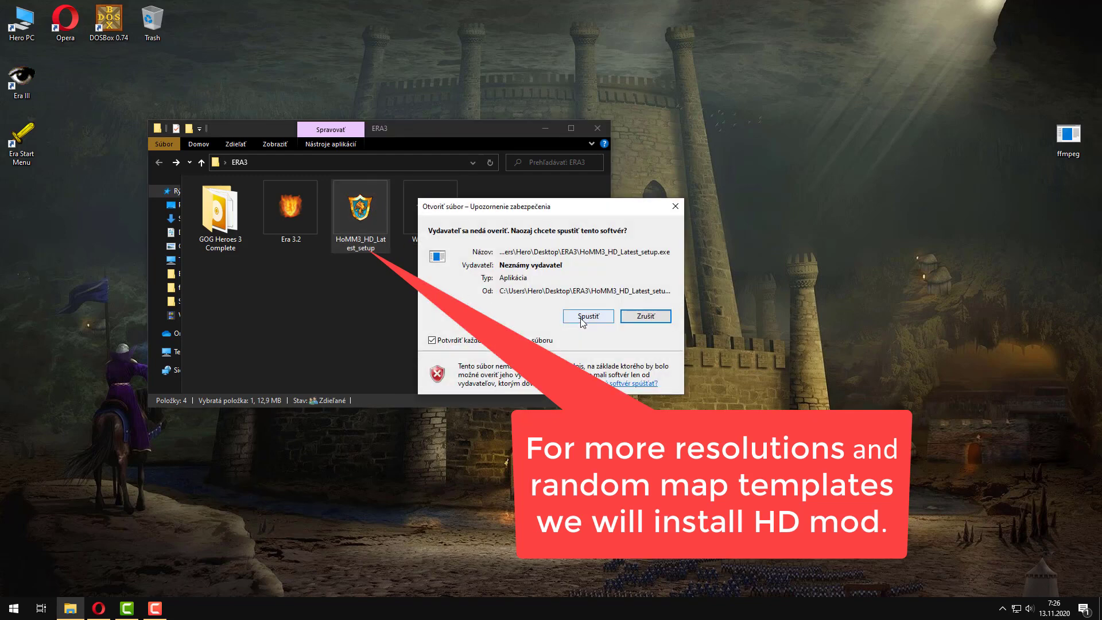
pyautogui.click(582, 317)
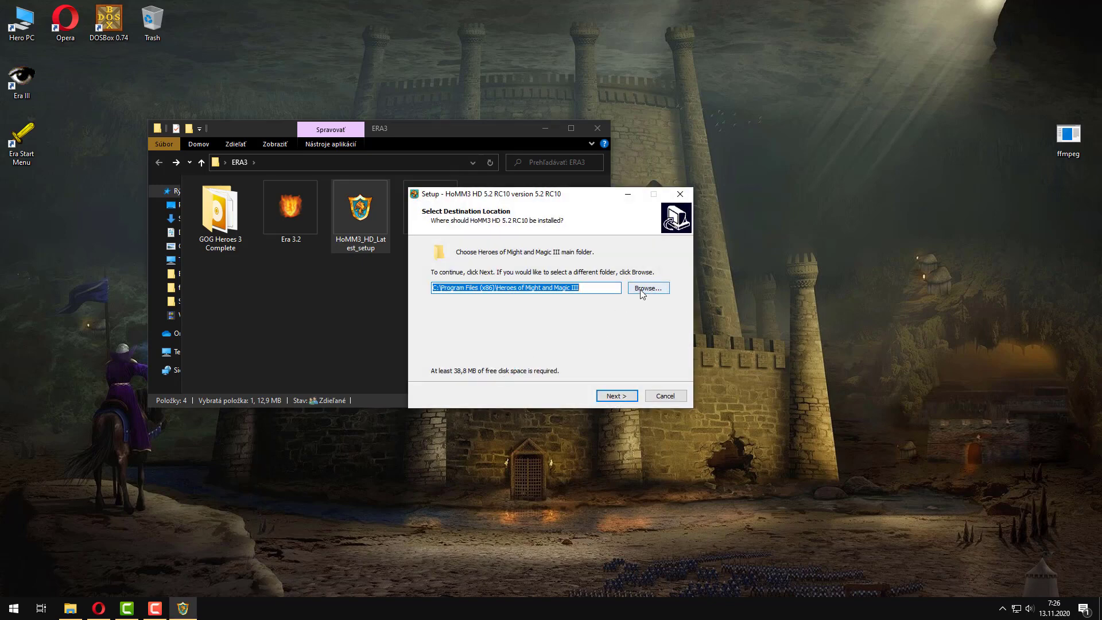
pyautogui.click(643, 290)
pyautogui.scroll(5, 579, 302)
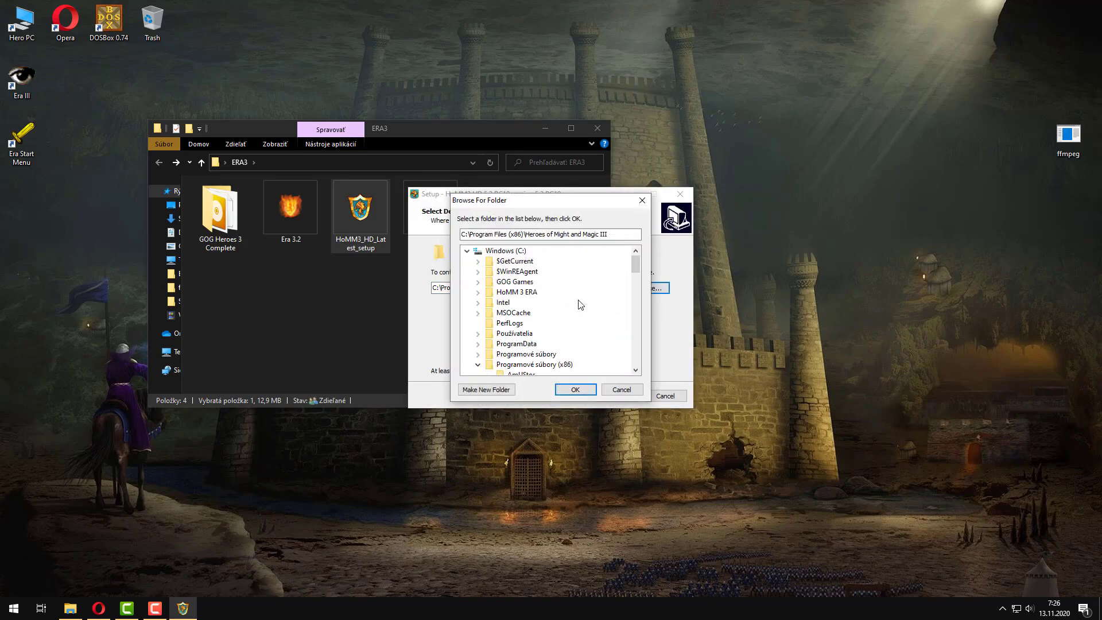
pyautogui.click(521, 293)
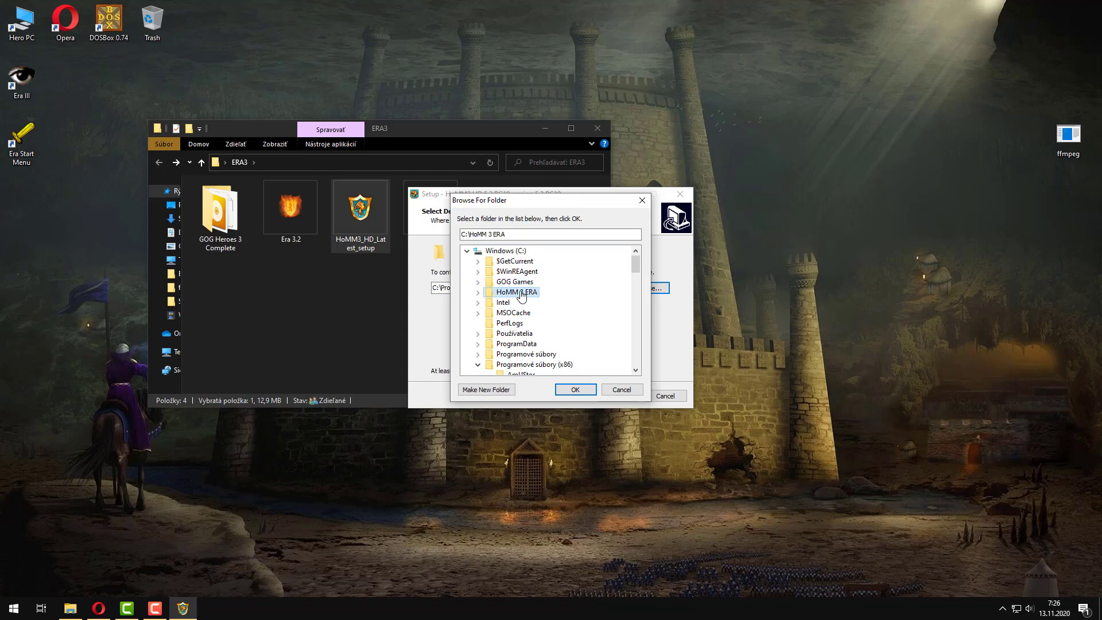
pyautogui.click(477, 293)
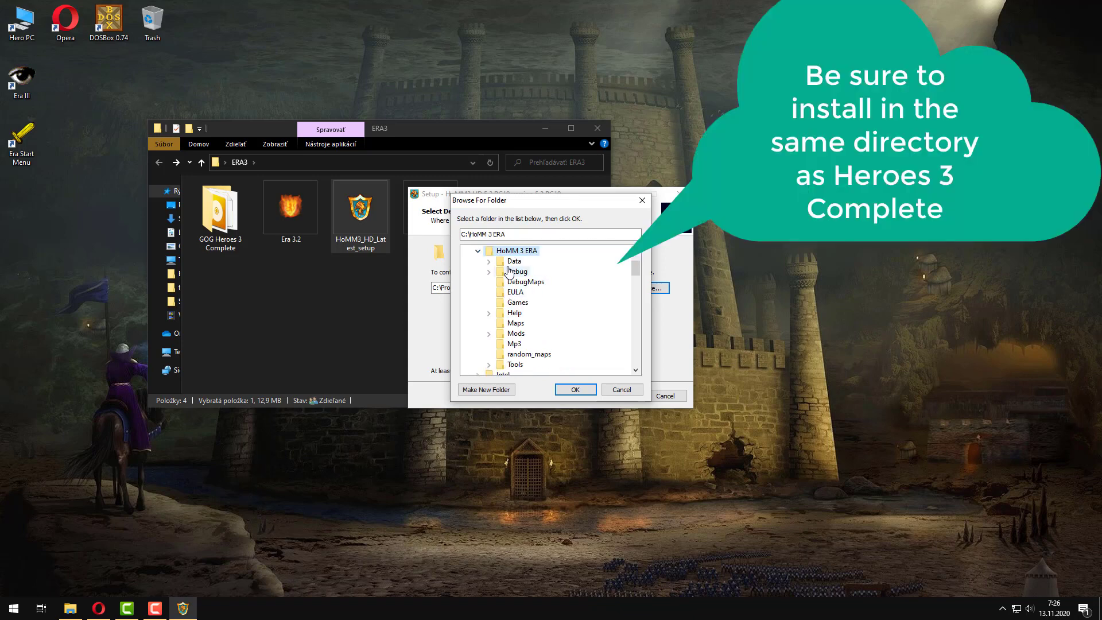
pyautogui.click(576, 390)
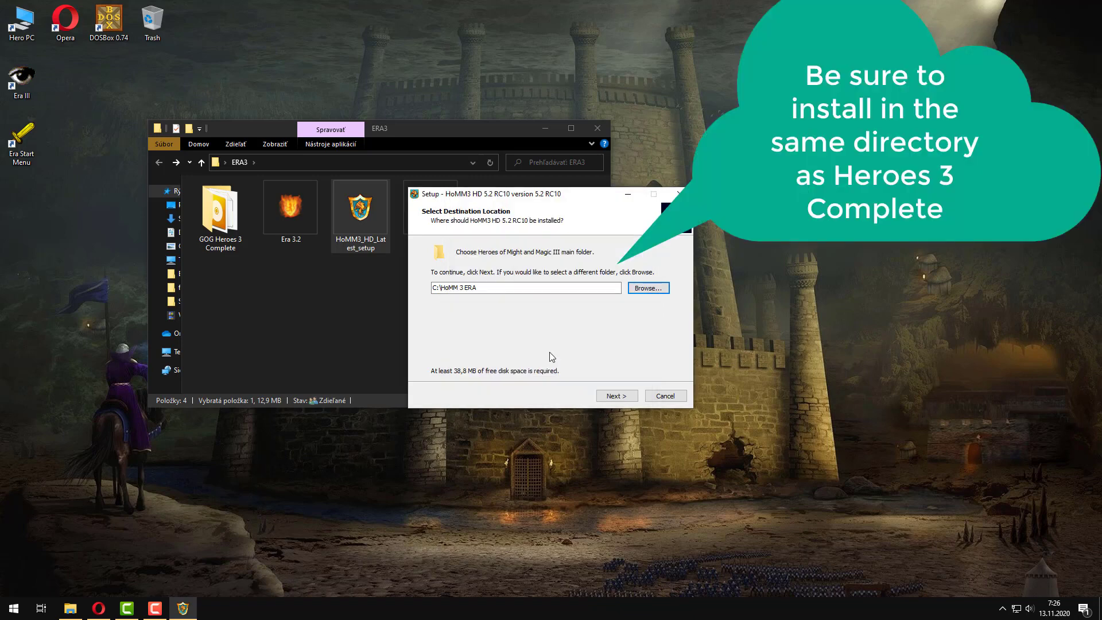
pyautogui.click(608, 396)
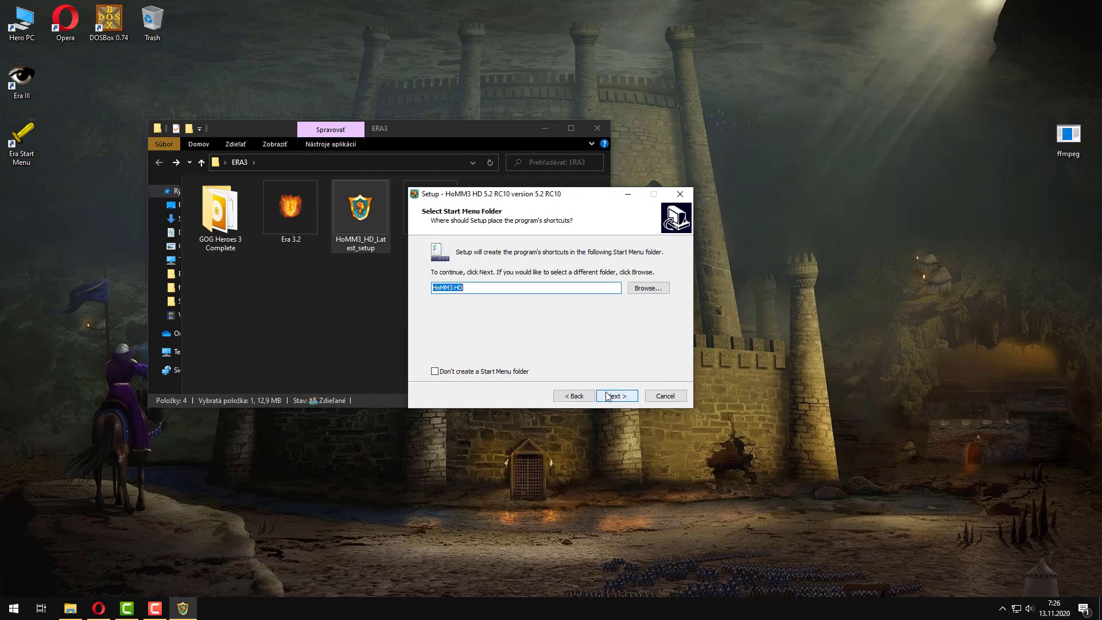
# - Install HoMM3 HD 5.2 RC10 without a Start Menu folder but with a desktop shortcut
pyautogui.click(492, 371)
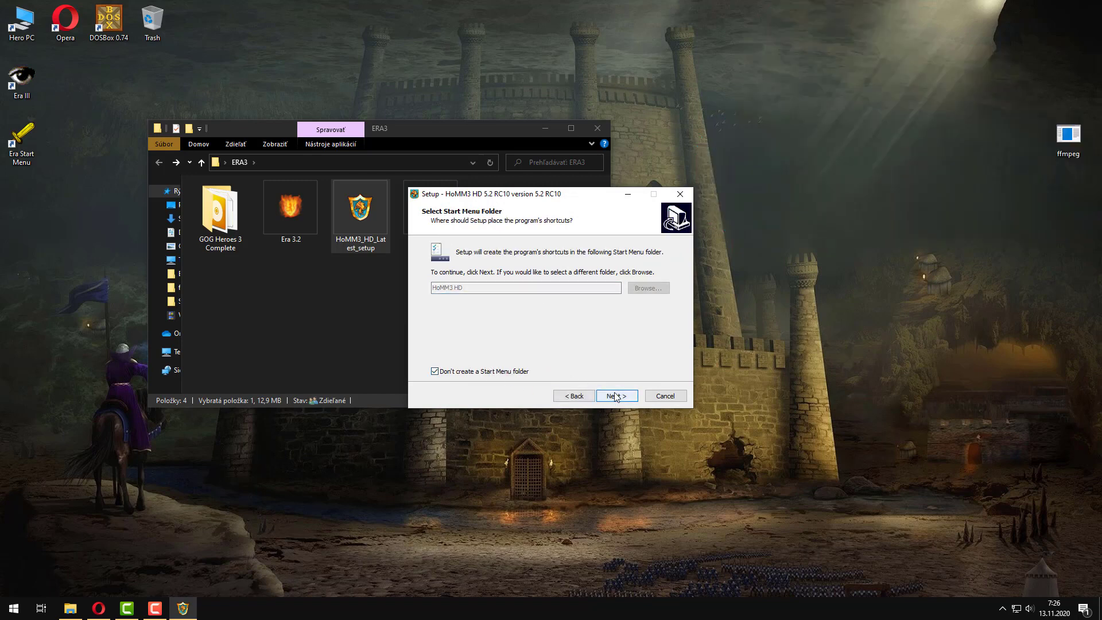
pyautogui.click(616, 396)
pyautogui.click(500, 284)
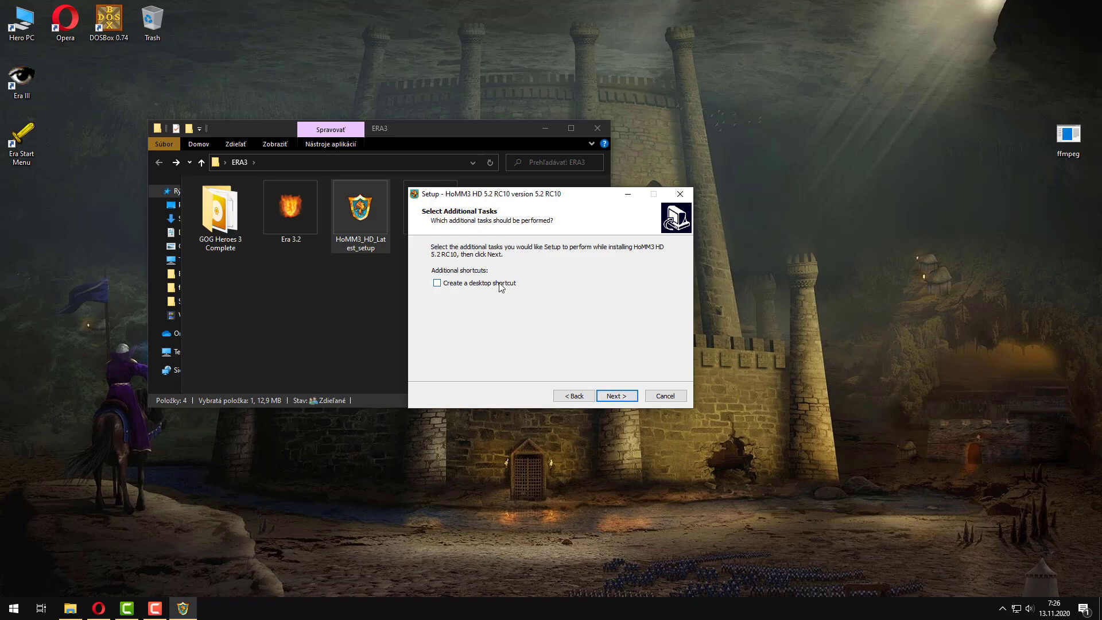
pyautogui.click(613, 400)
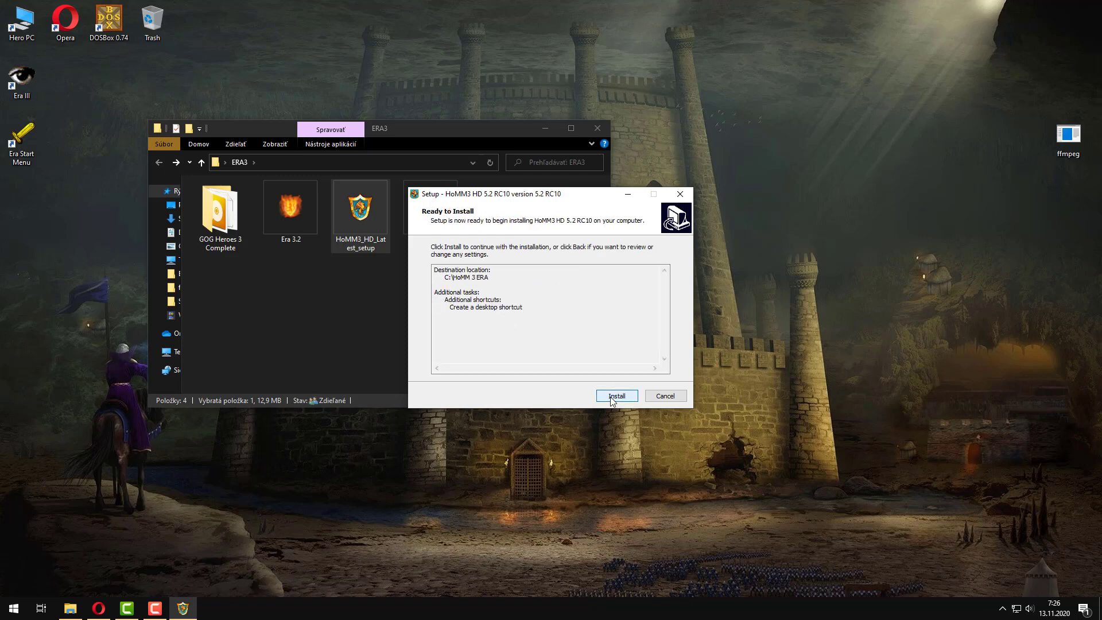
pyautogui.click(612, 400)
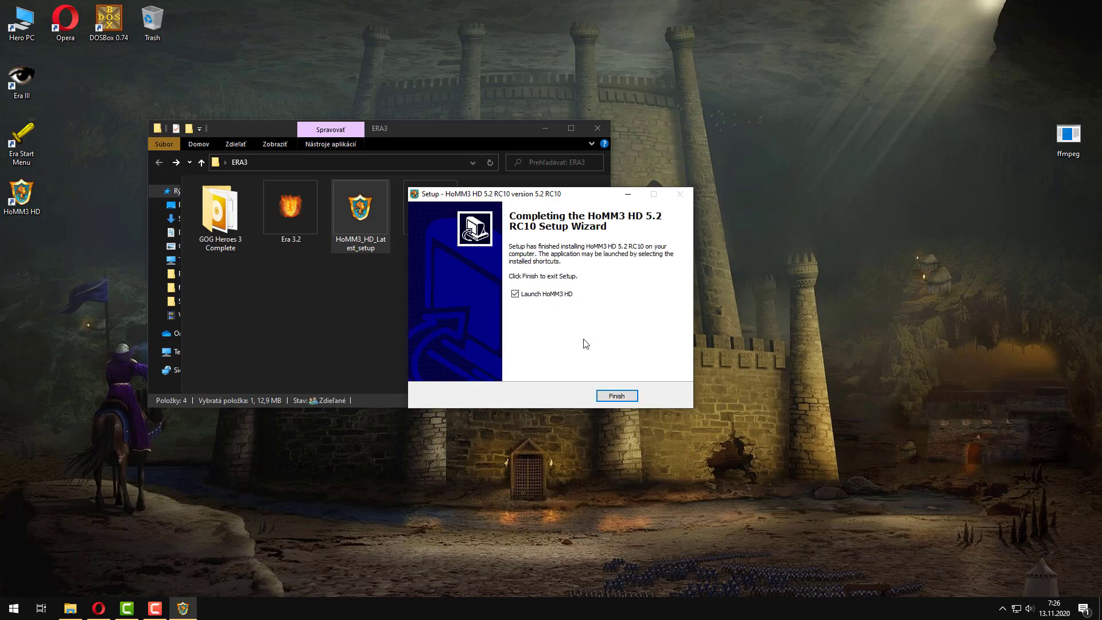
# - Finish the setup, start h3era.exe from the HoMM3 HD launcher, and switch the game to windowed mode
pyautogui.click(610, 398)
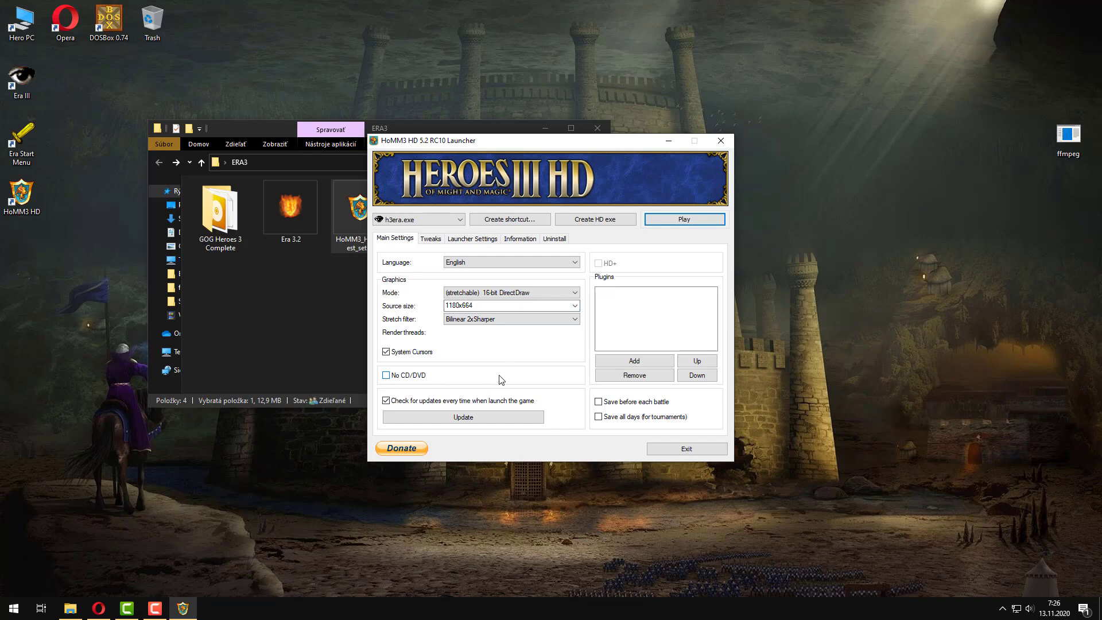
pyautogui.click(674, 222)
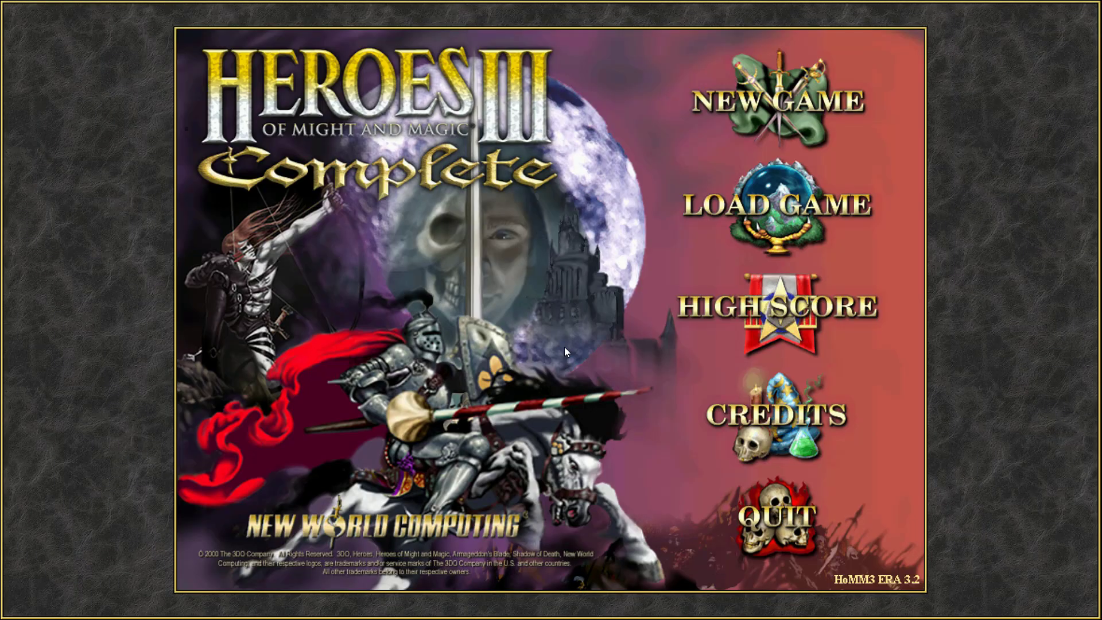
pyautogui.press('F4')
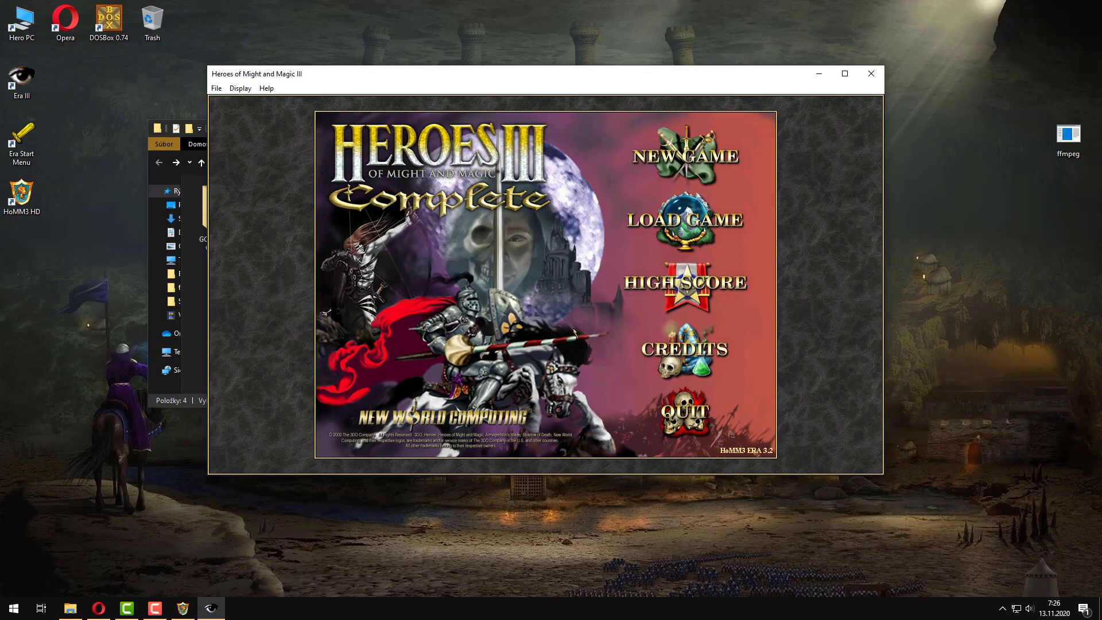
# - Set up a random map for a new single scenario with the Clash of Dragons template and 130% difficulty
pyautogui.click(684, 156)
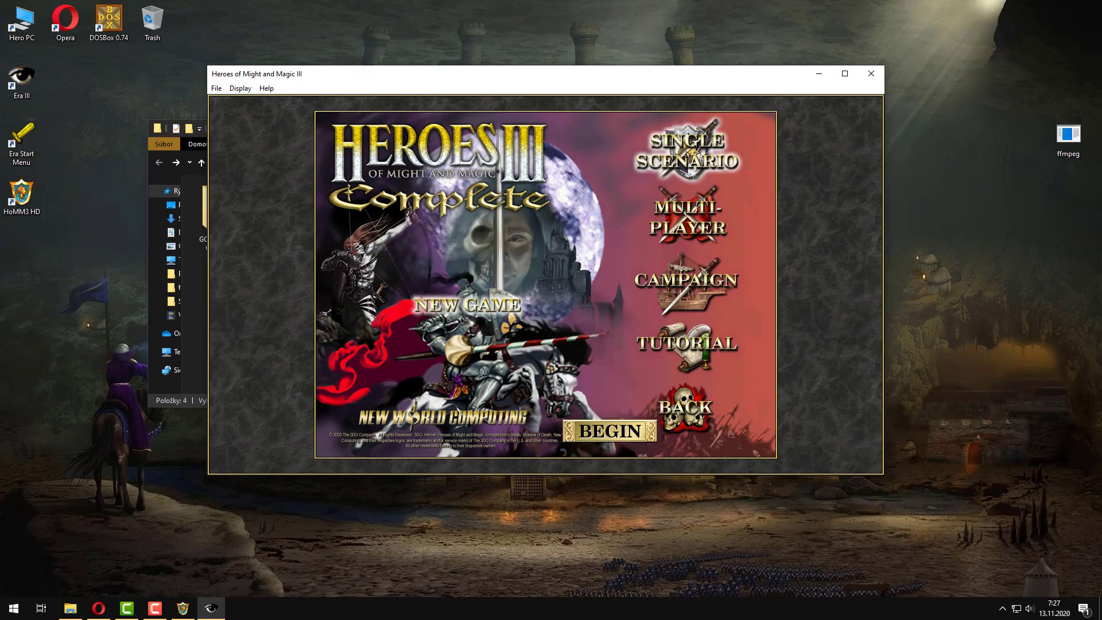
pyautogui.click(688, 156)
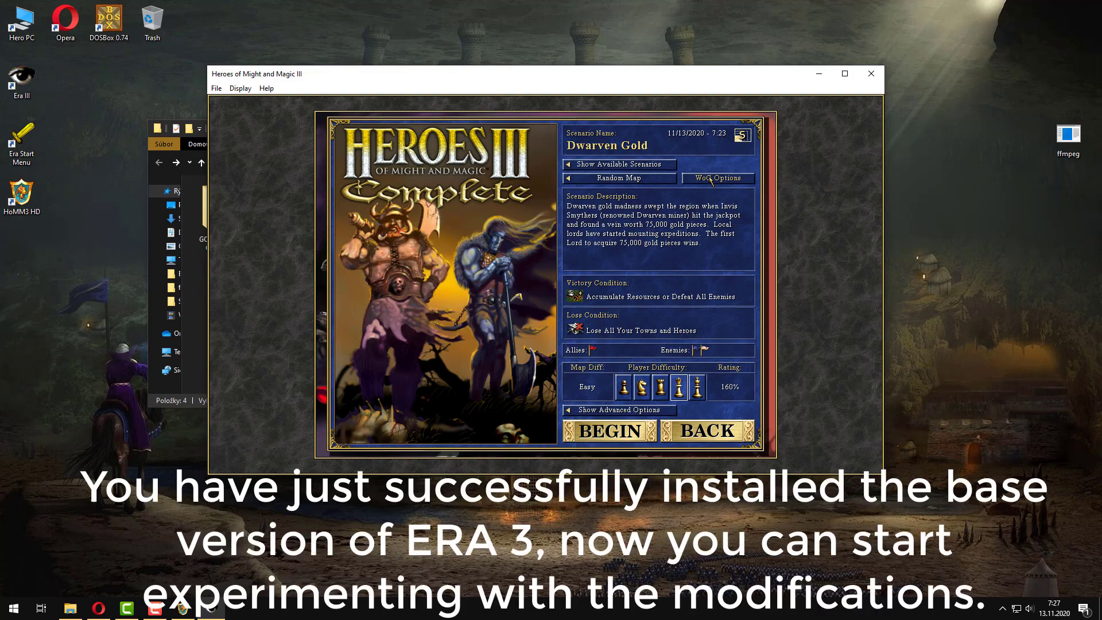
pyautogui.click(621, 179)
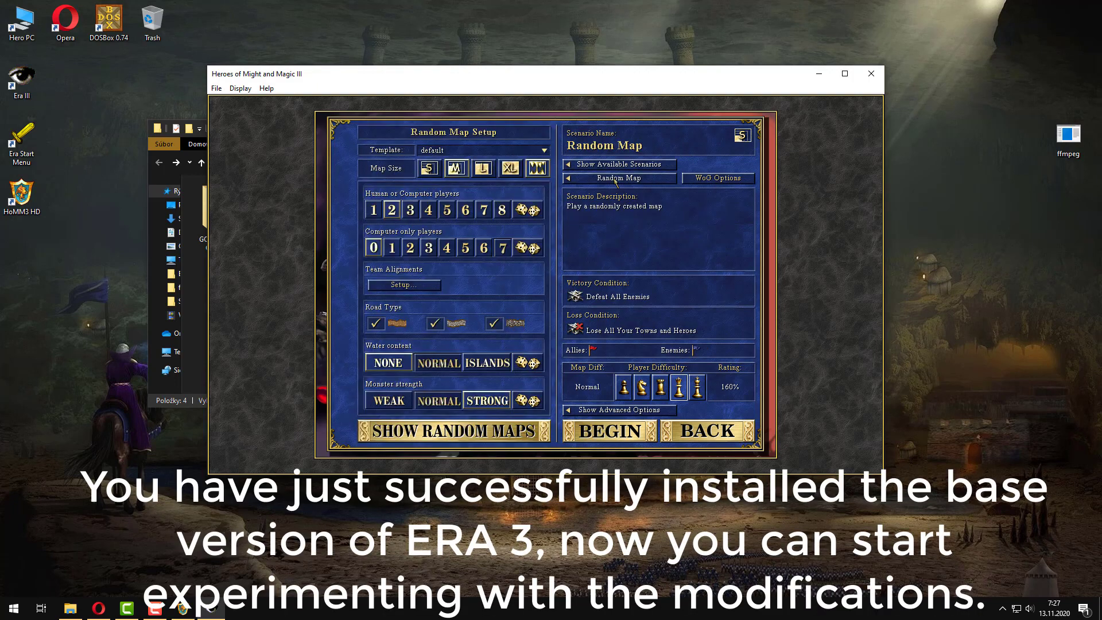
pyautogui.click(543, 152)
pyautogui.moveTo(548, 175); pyautogui.dragTo(546, 211)
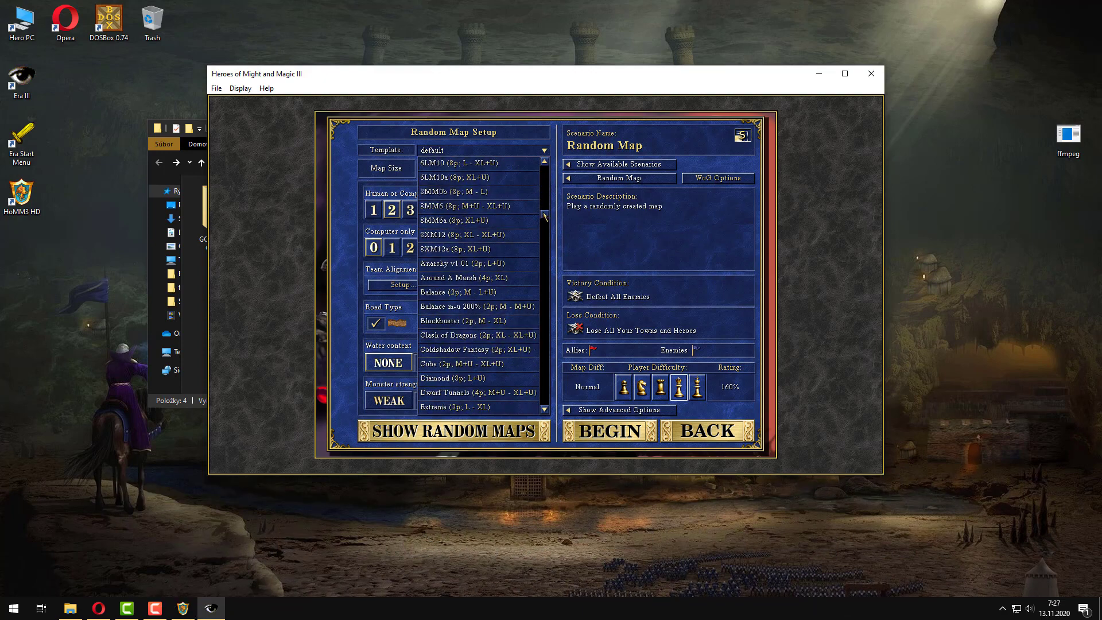
pyautogui.click(476, 338)
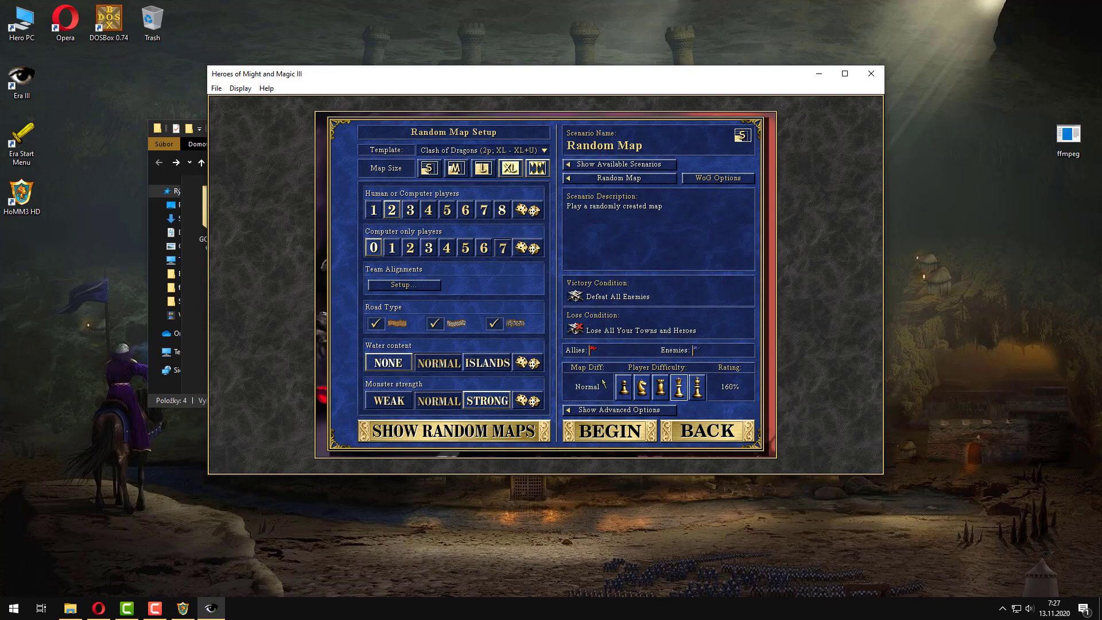
pyautogui.click(660, 388)
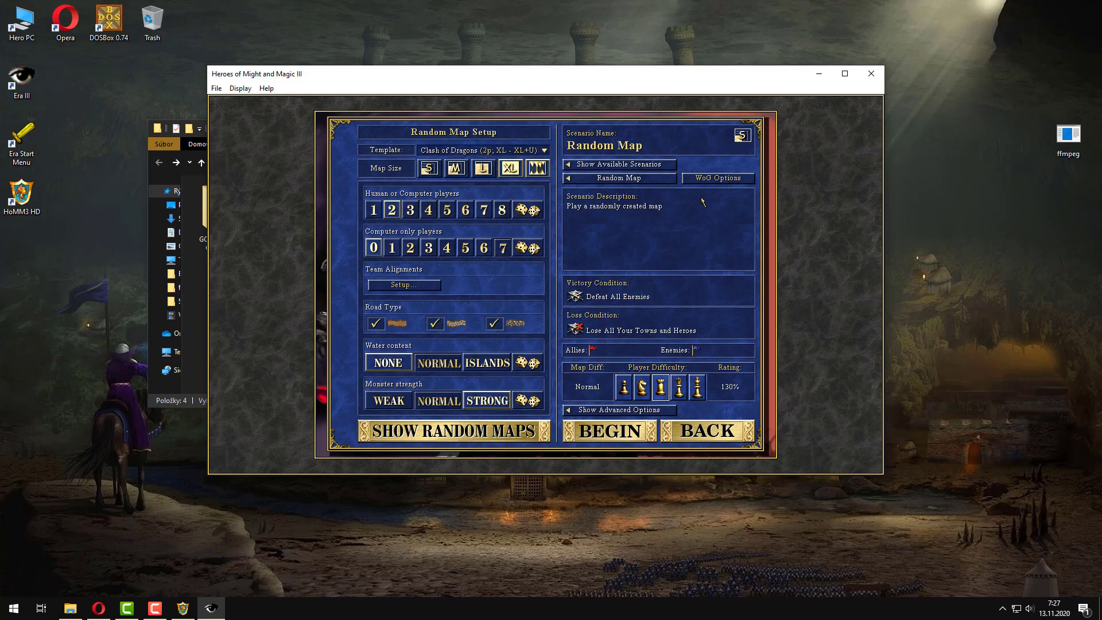
# - In the WoG map enhancements, disable Mithril Enhancements, Mithril Display, Mithril Resource Stack Replacement, and Mithril from Windmills and Mystical Gardens
pyautogui.click(712, 178)
pyautogui.click(417, 162)
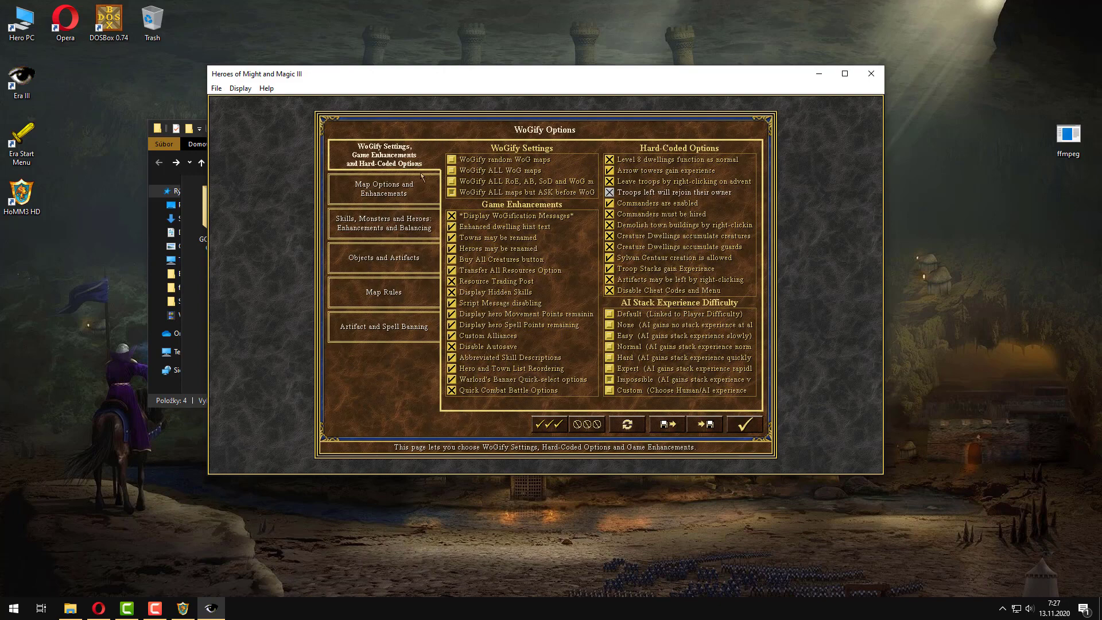
pyautogui.click(420, 192)
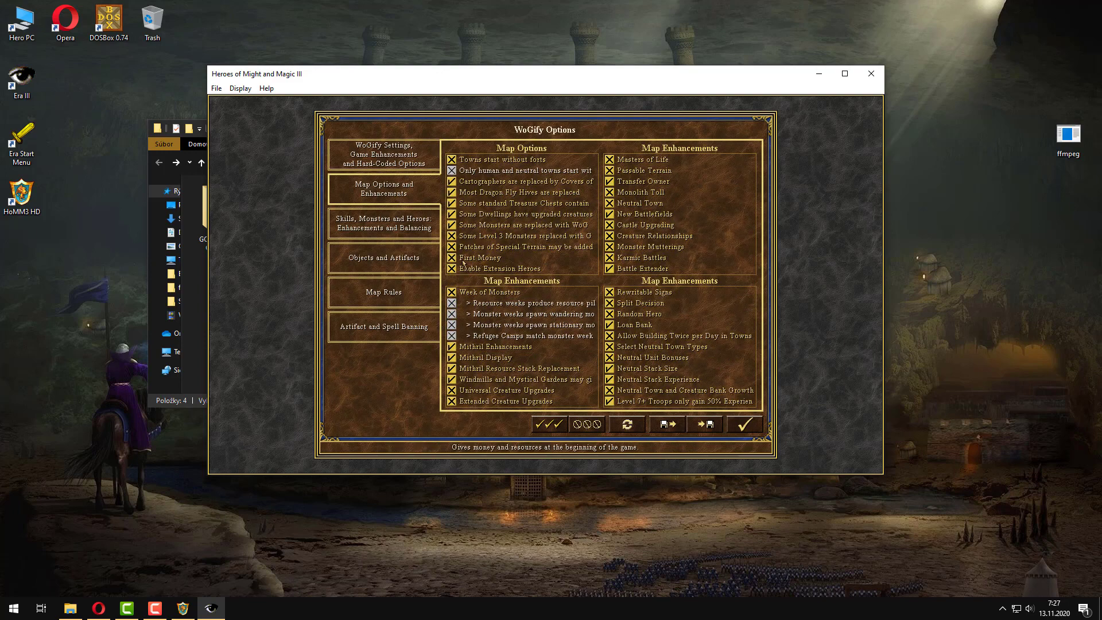
pyautogui.click(453, 347)
pyautogui.click(453, 358)
pyautogui.click(454, 369)
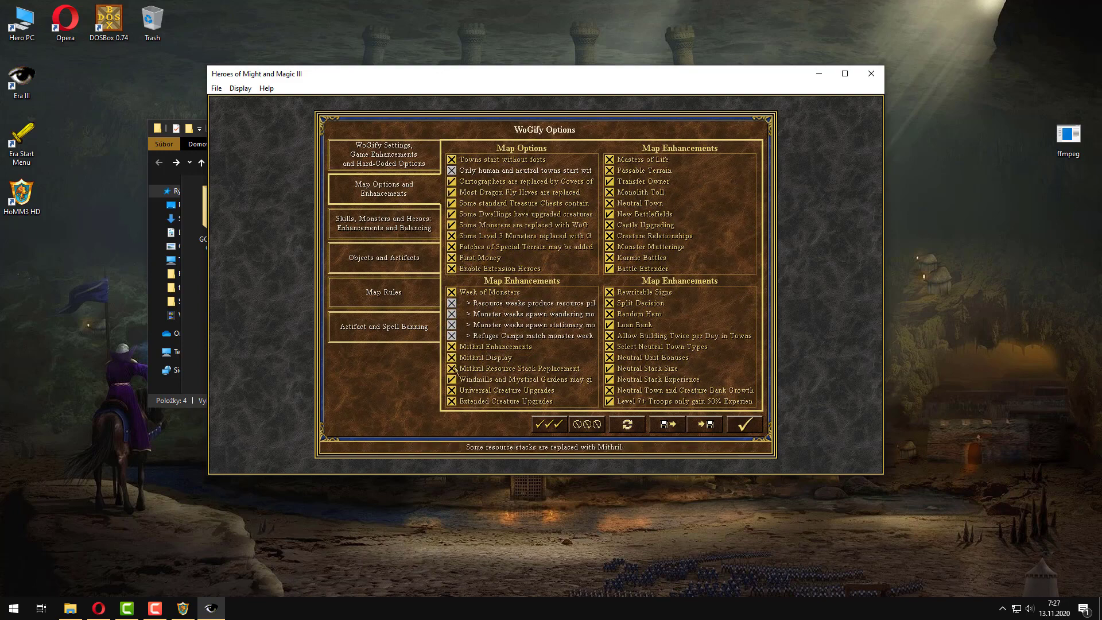
pyautogui.click(452, 380)
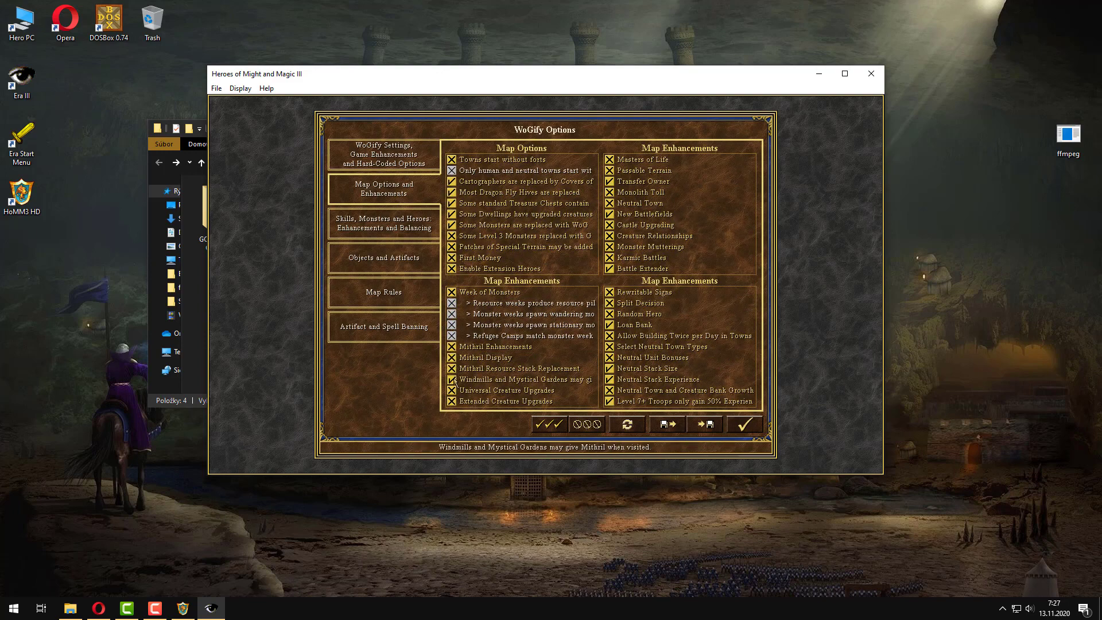
# - Enable Week of Monsters with its resource, wandering monster, stationary monster and Refugee Camp sub-options, plus First Money
pyautogui.click(452, 292)
pyautogui.click(451, 303)
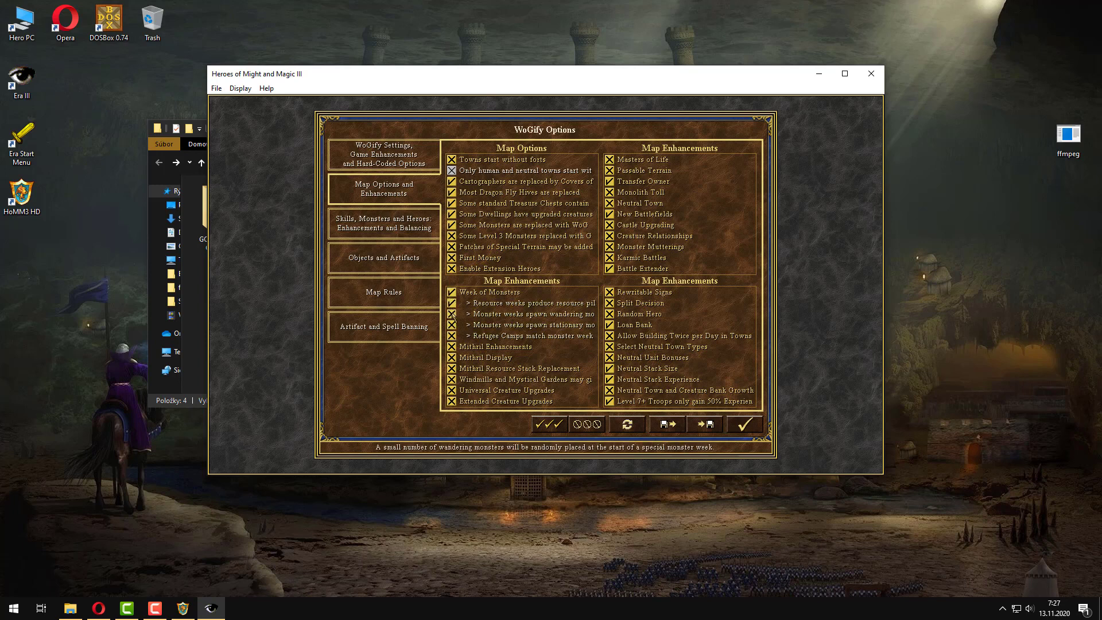
pyautogui.click(452, 315)
pyautogui.click(452, 336)
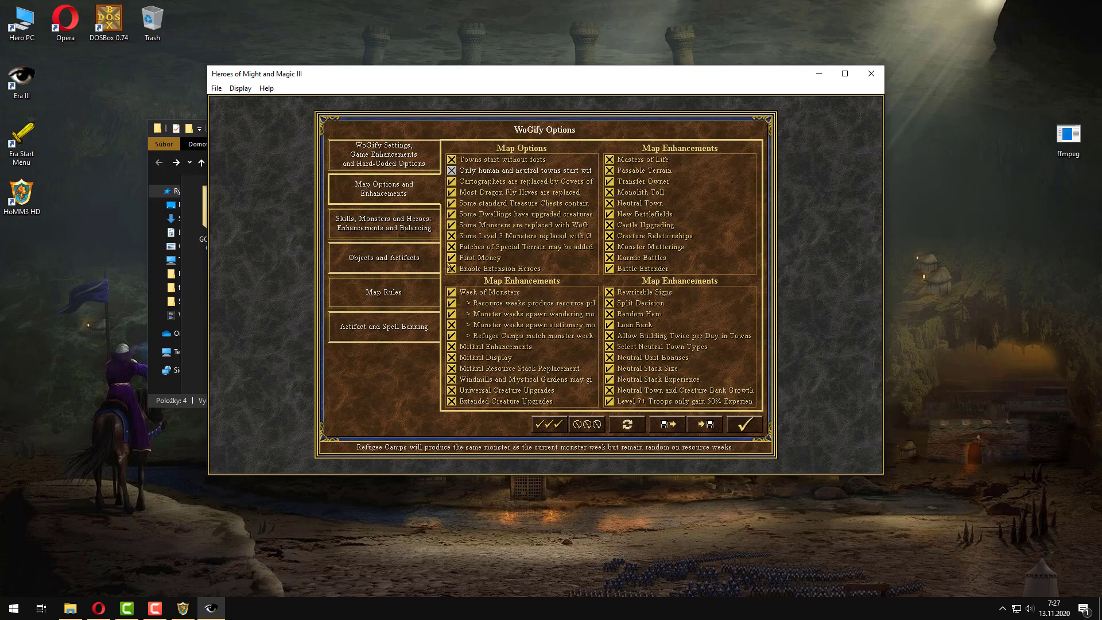
# - Enable Scouting I and Scouting II in the WoG skill enhancements
pyautogui.click(383, 224)
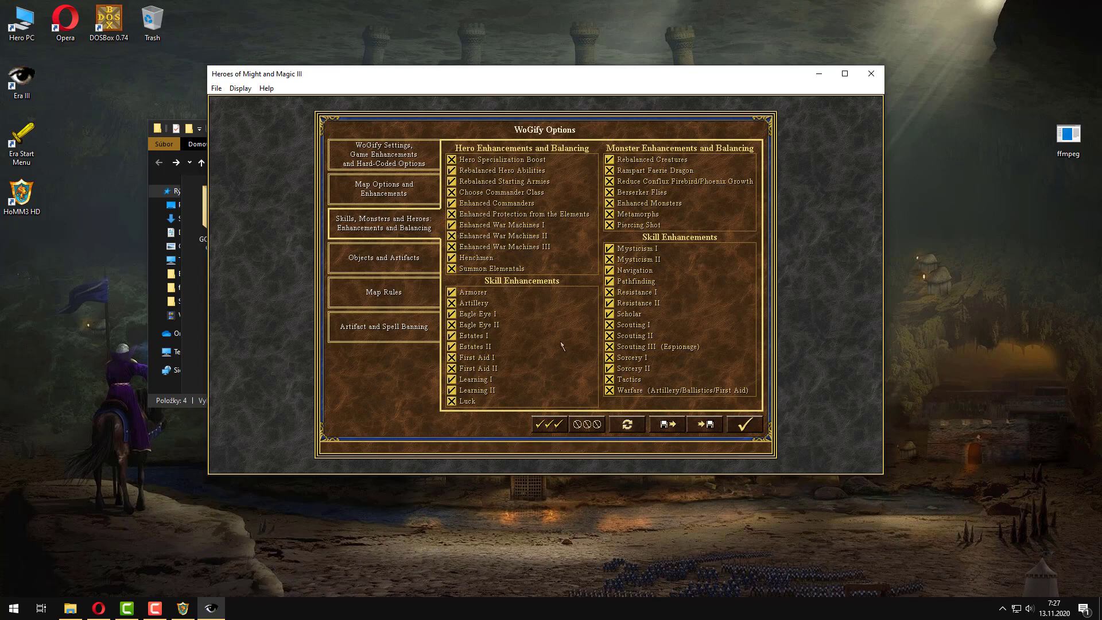
pyautogui.click(641, 327)
pyautogui.click(653, 337)
# - Enable the Spell Book and Adventure Cave options in the WoG objects and artifacts settings
pyautogui.click(417, 255)
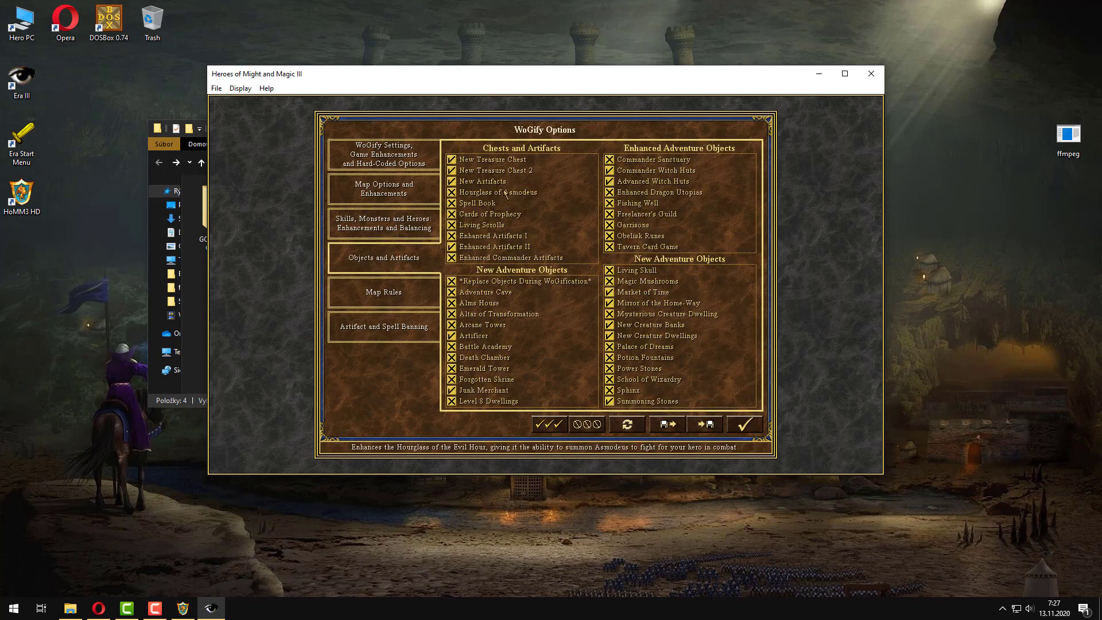
pyautogui.rightClick(487, 204)
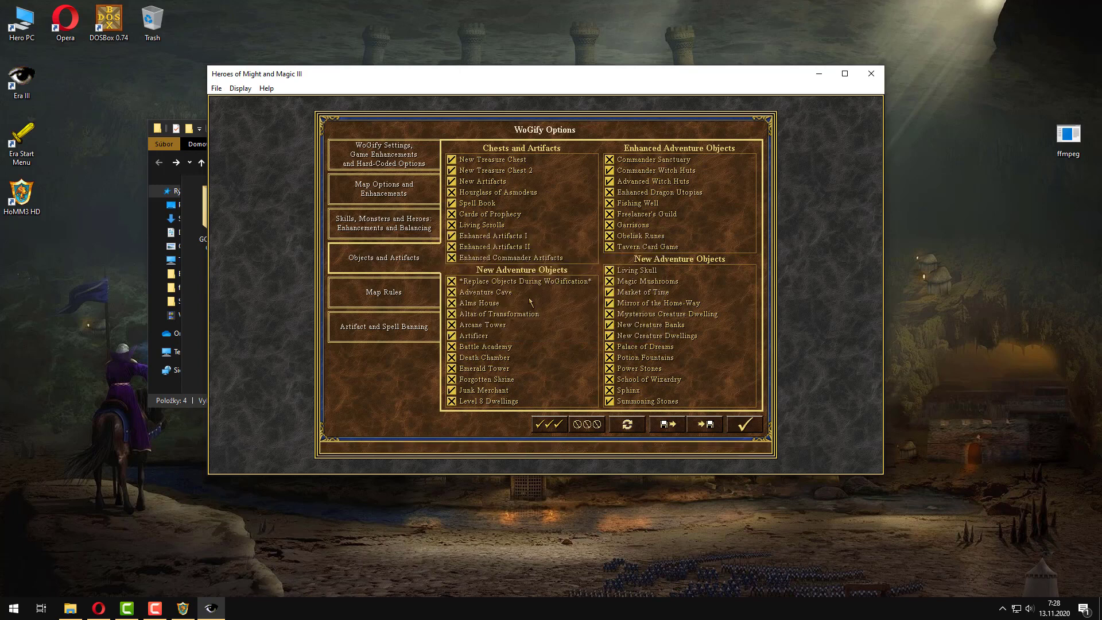
pyautogui.click(497, 296)
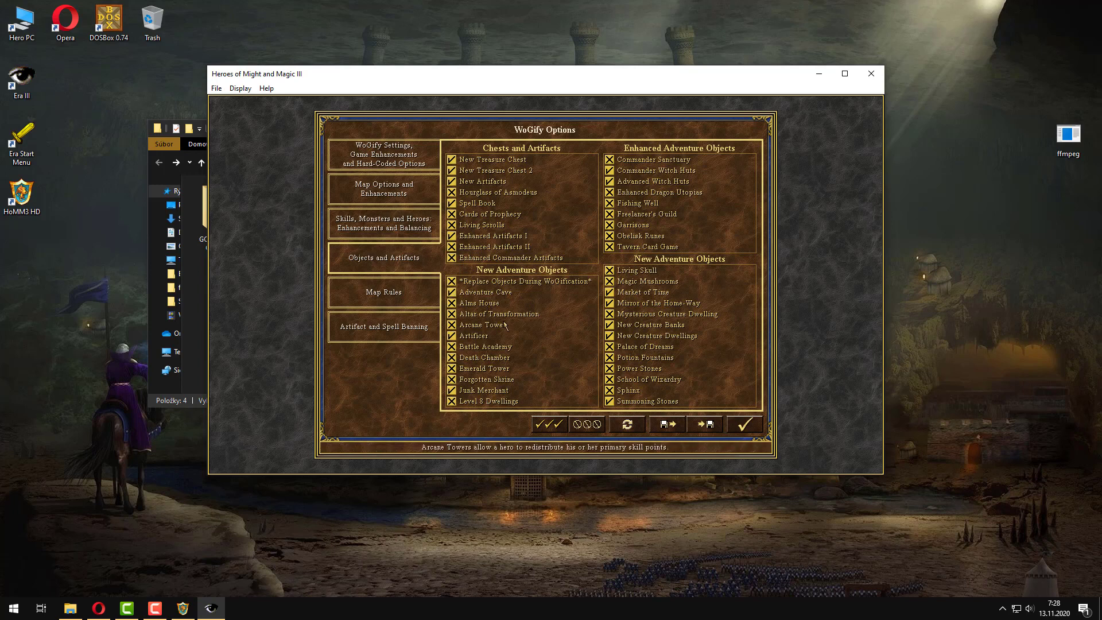